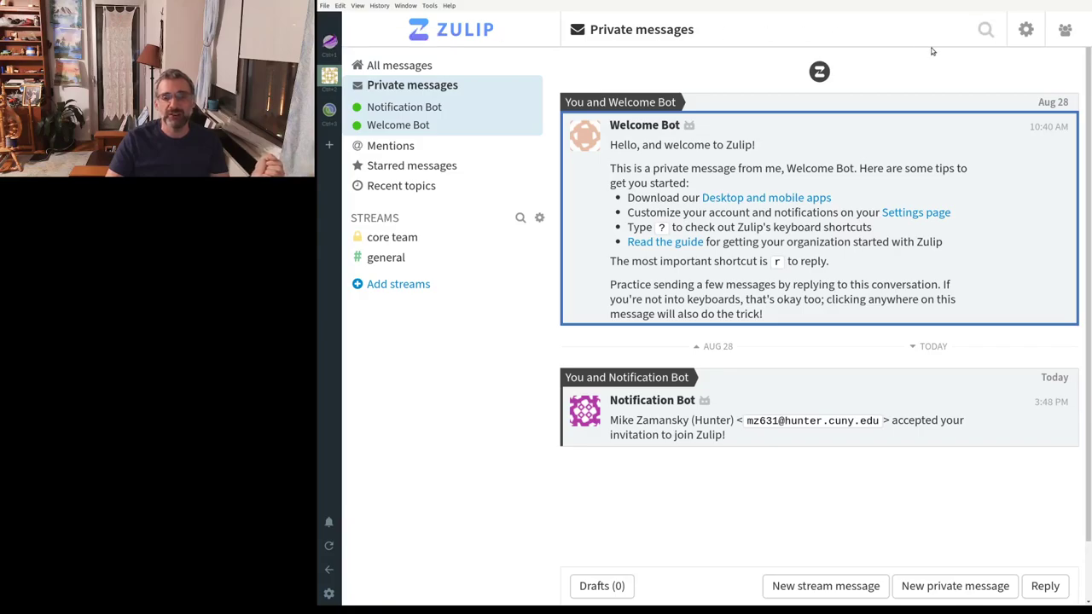
# Check the organization's user list and review the options in the personal notification settings.
pyautogui.click(1061, 34)
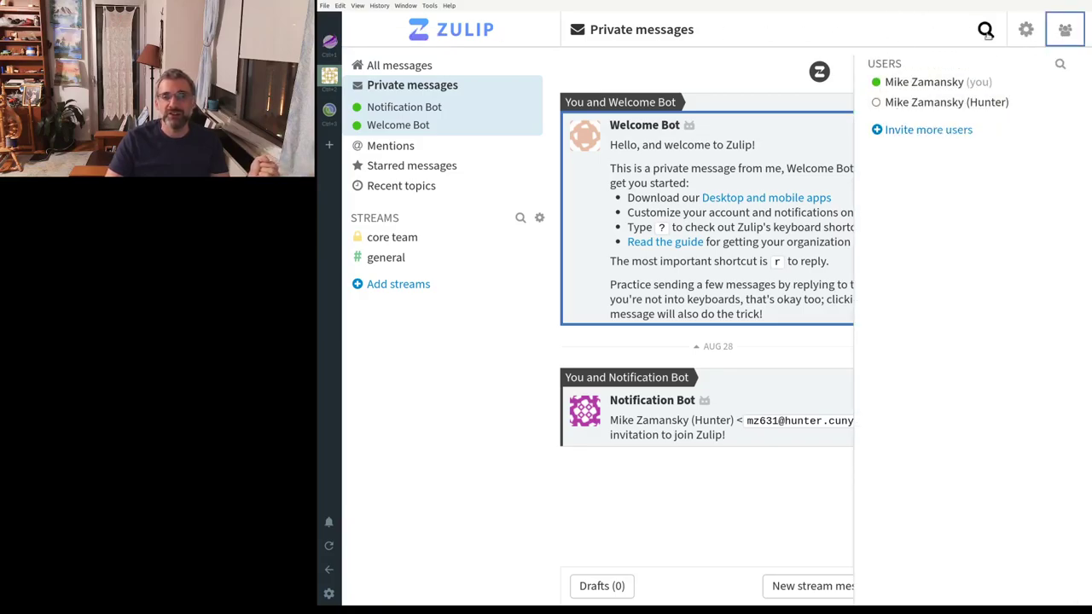
pyautogui.click(1024, 33)
pyautogui.click(943, 89)
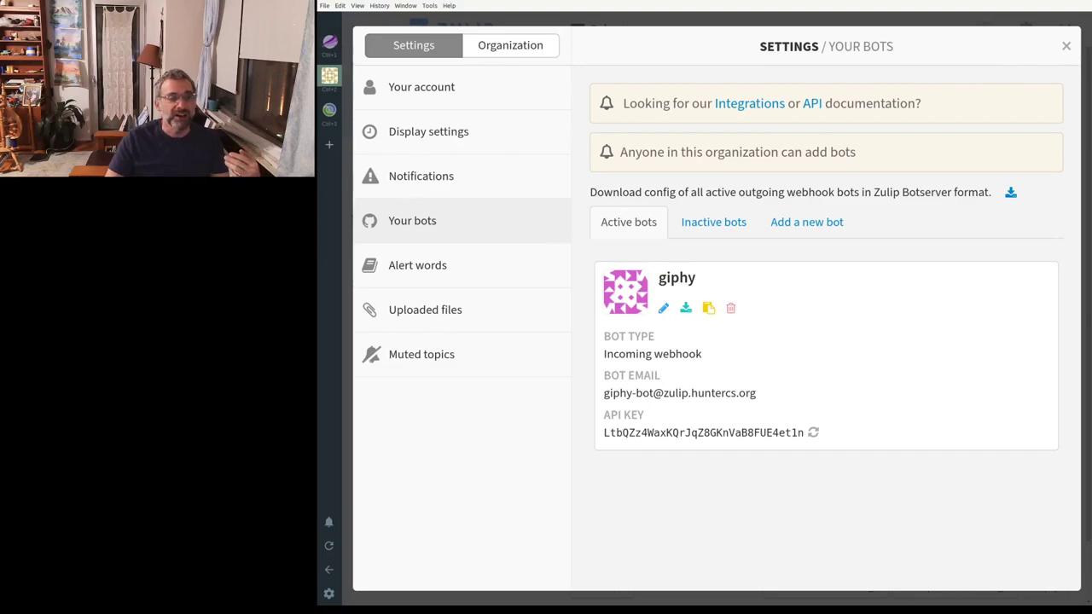
pyautogui.click(436, 174)
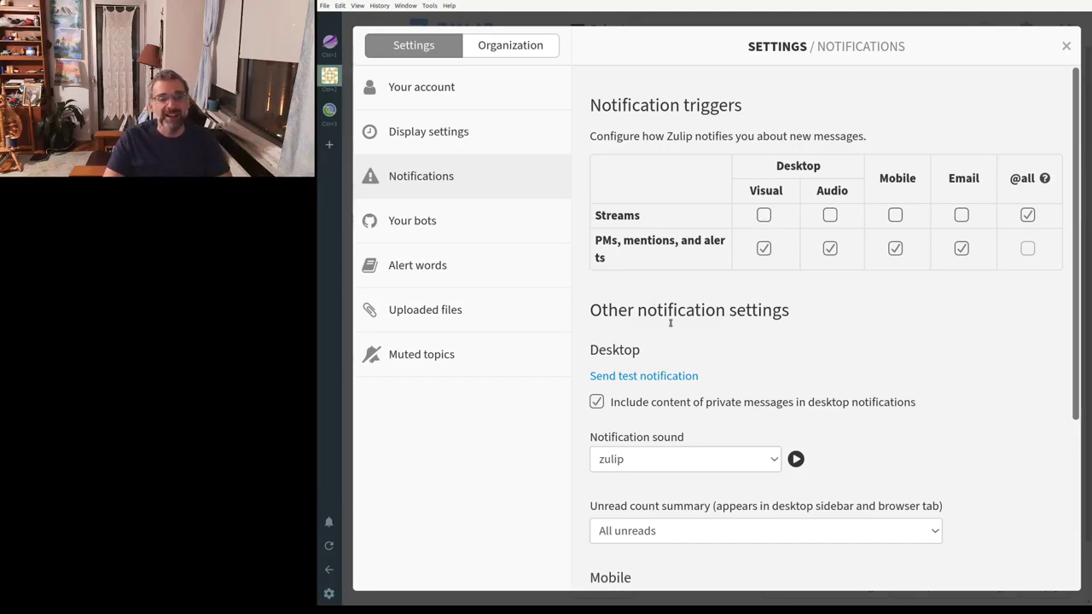
pyautogui.scroll(-5, 672, 323)
pyautogui.scroll(-1, 670, 324)
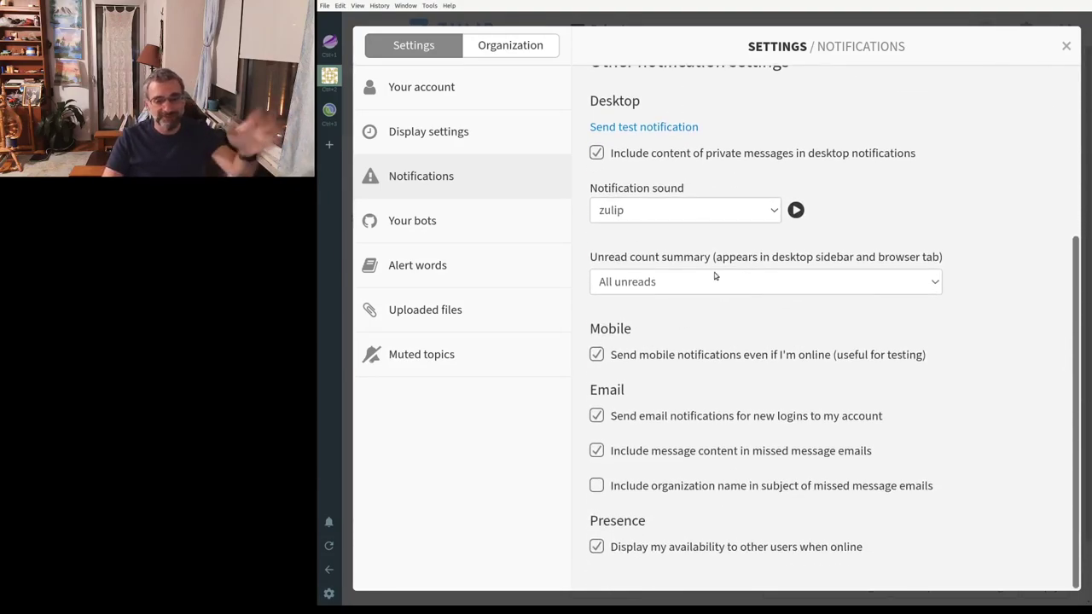
pyautogui.click(1064, 48)
# Review the organization permissions for joining, user identity, streams, bots and private messages.
pyautogui.click(1026, 30)
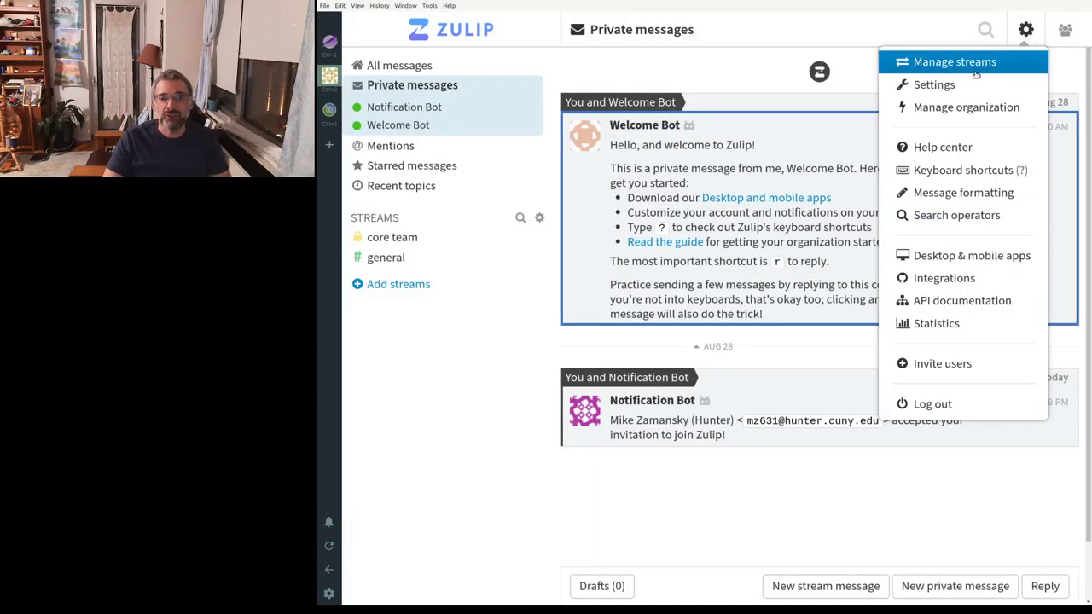
pyautogui.click(963, 108)
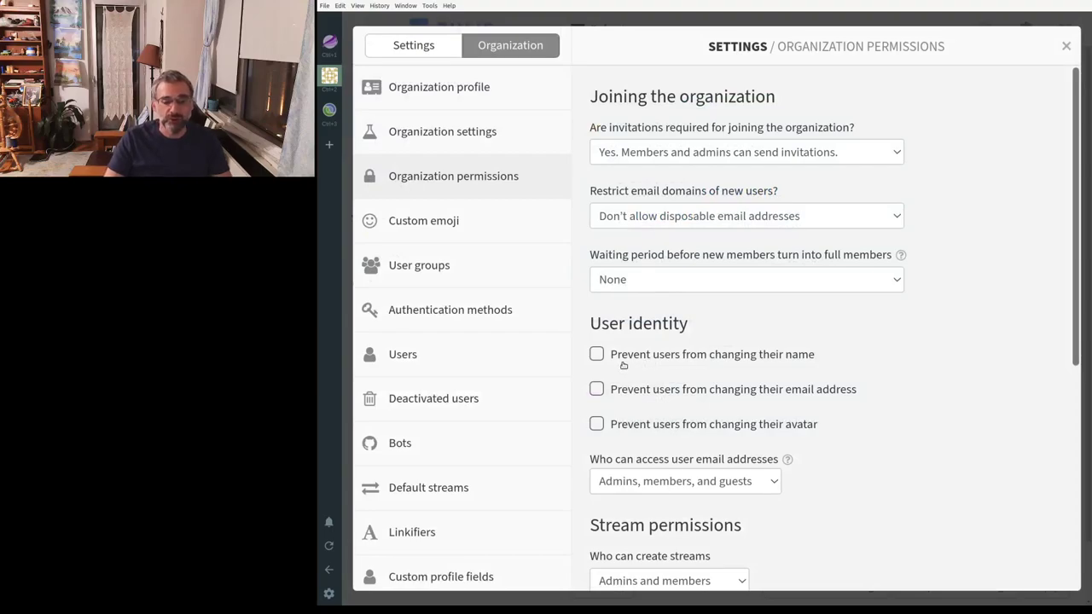
pyautogui.scroll(-5, 624, 365)
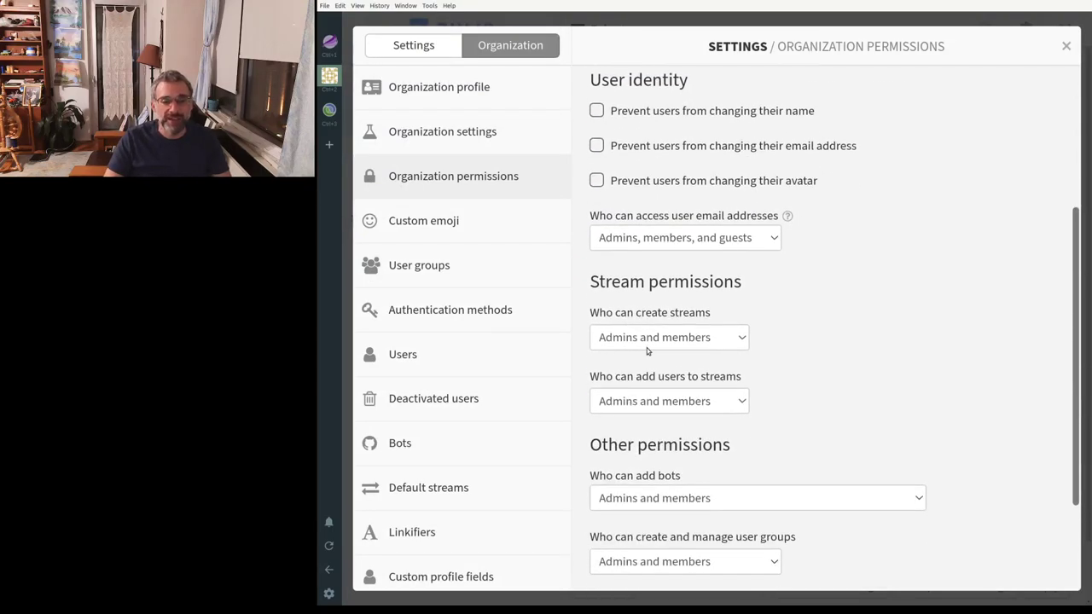
pyautogui.scroll(-3, 647, 350)
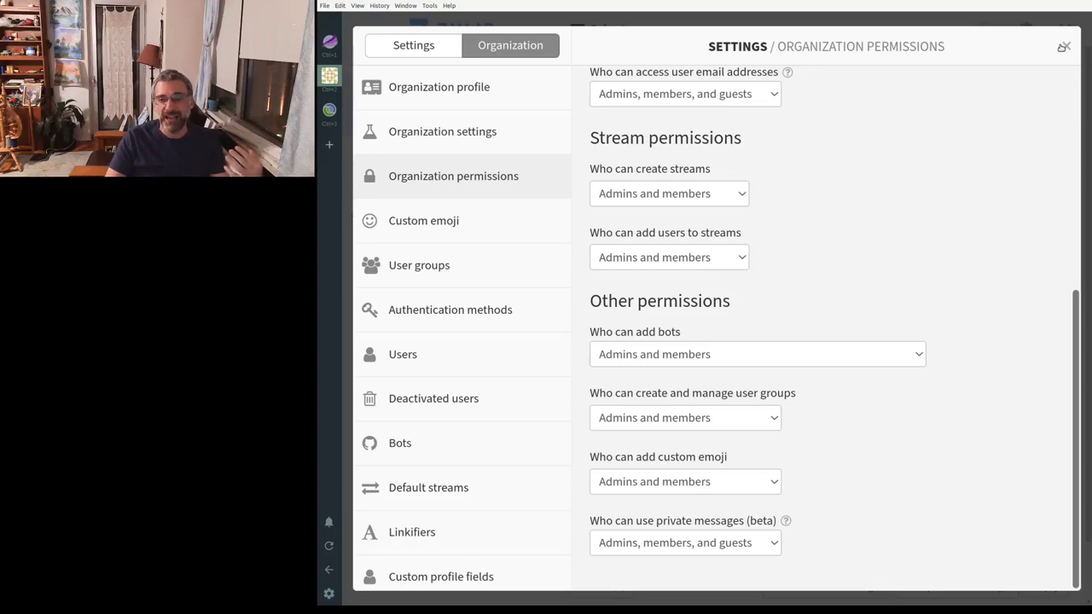
pyautogui.click(1064, 46)
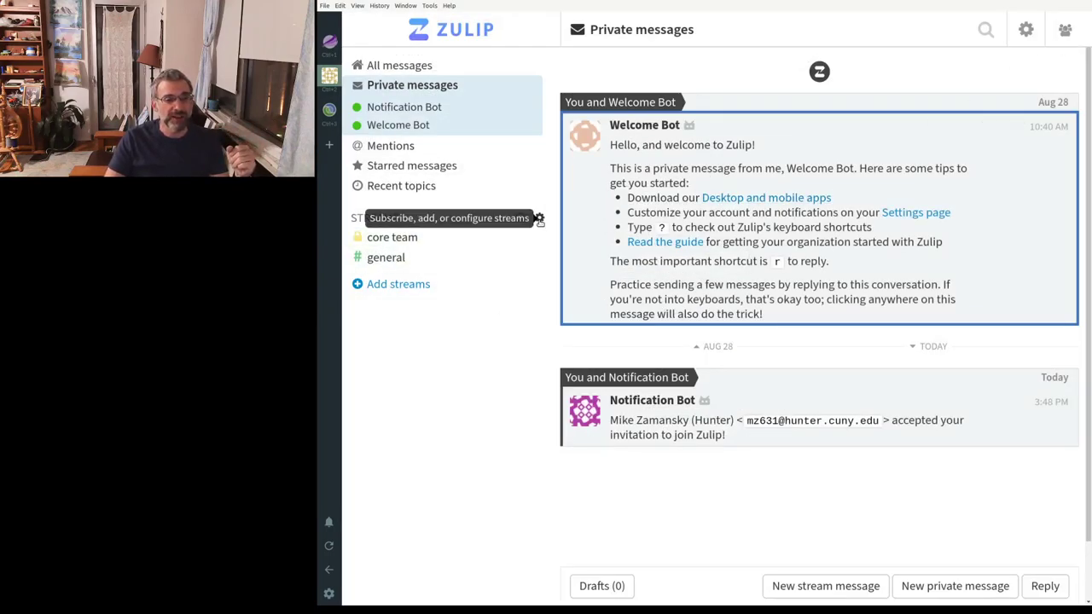
# Create a public stream named cs0 without a description.
pyautogui.click(538, 218)
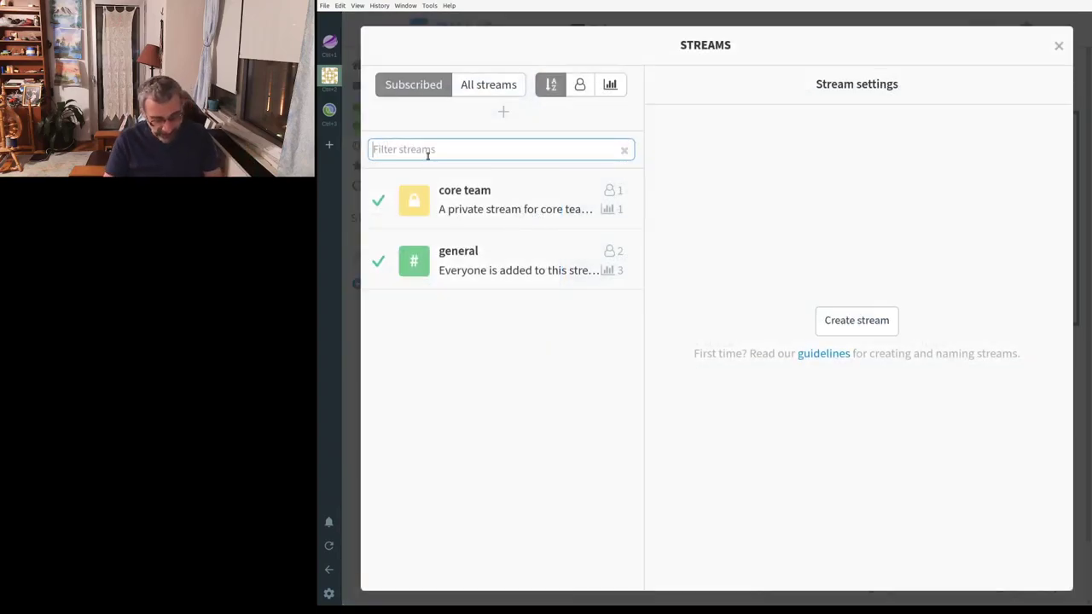
pyautogui.write('cs0')
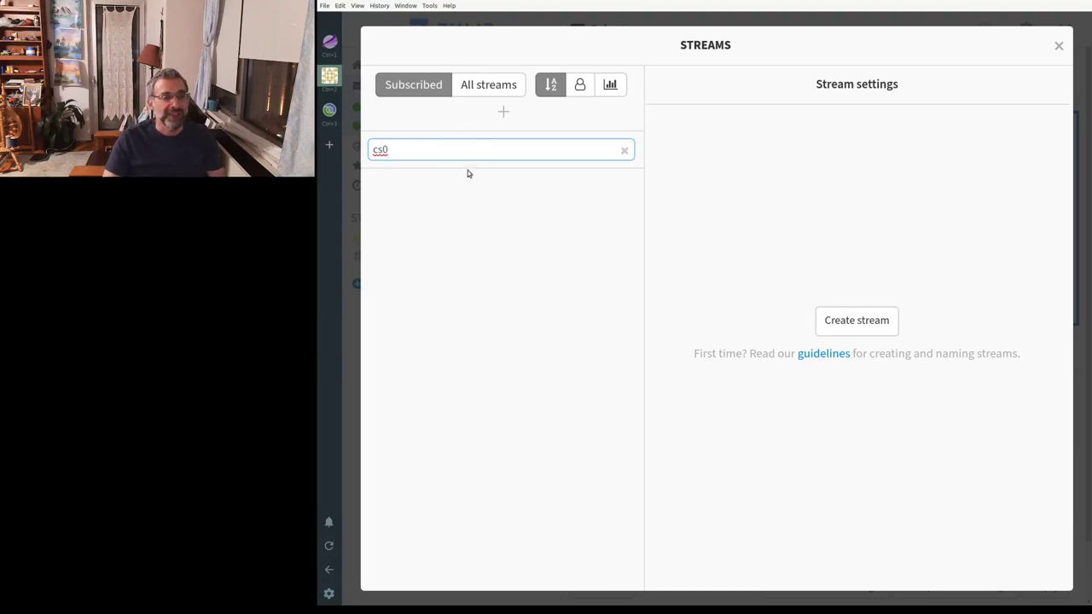
pyautogui.press('Return')
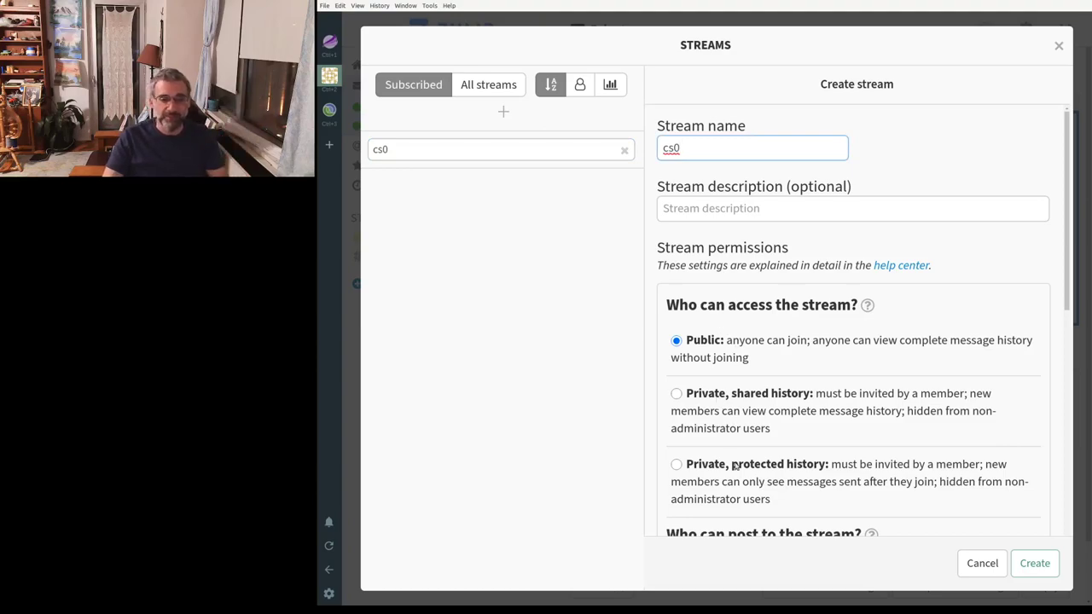
pyautogui.click(1033, 565)
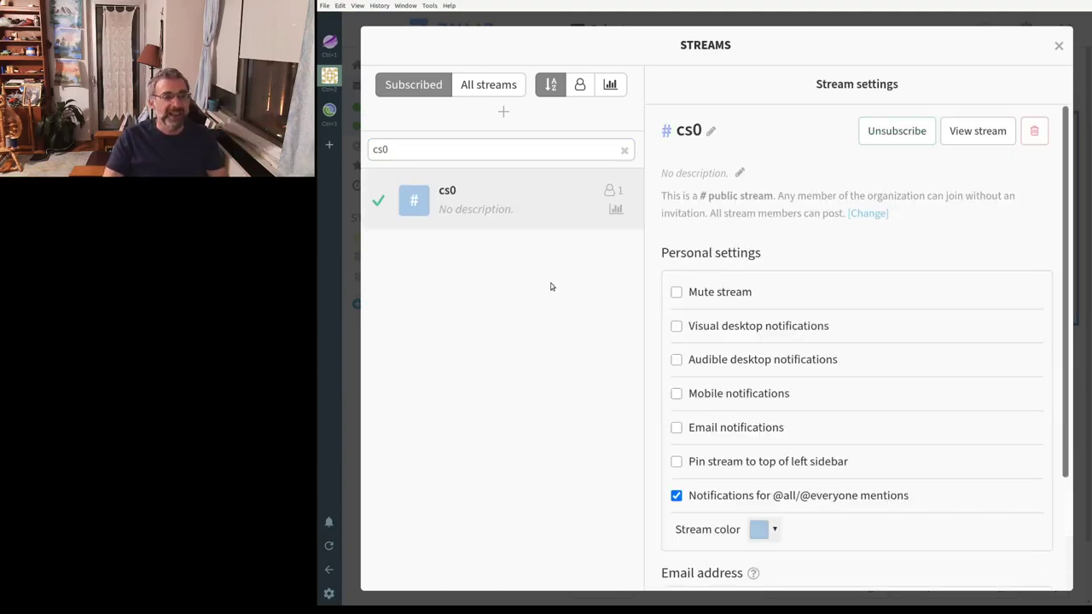
# Create a second public stream named cs1 without a description and leave the stream management.
pyautogui.click(436, 150)
pyautogui.press('BackSpace')
pyautogui.write('1')
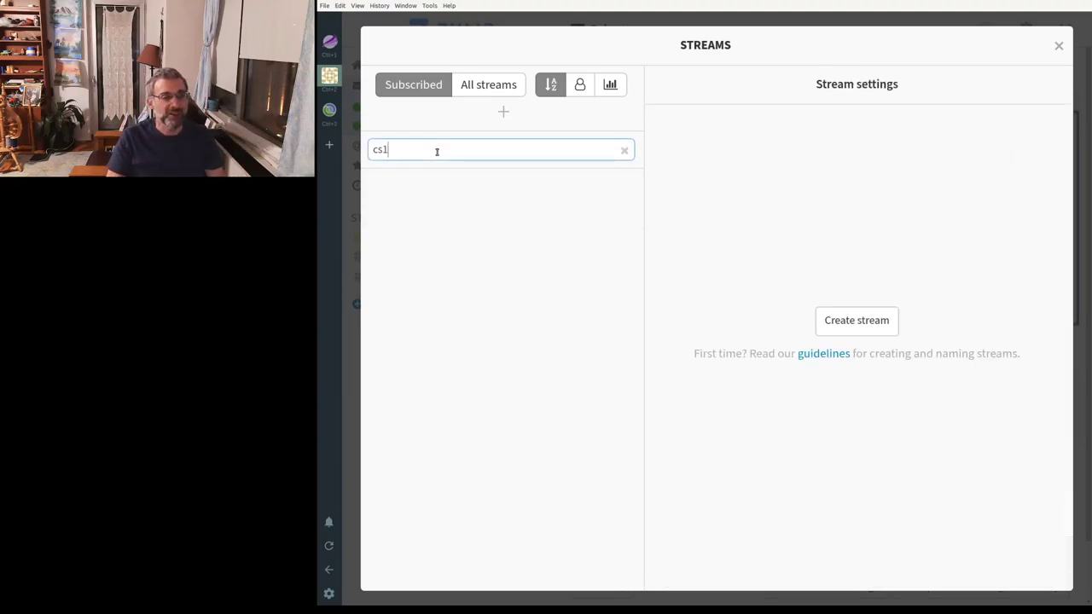
pyautogui.click(503, 112)
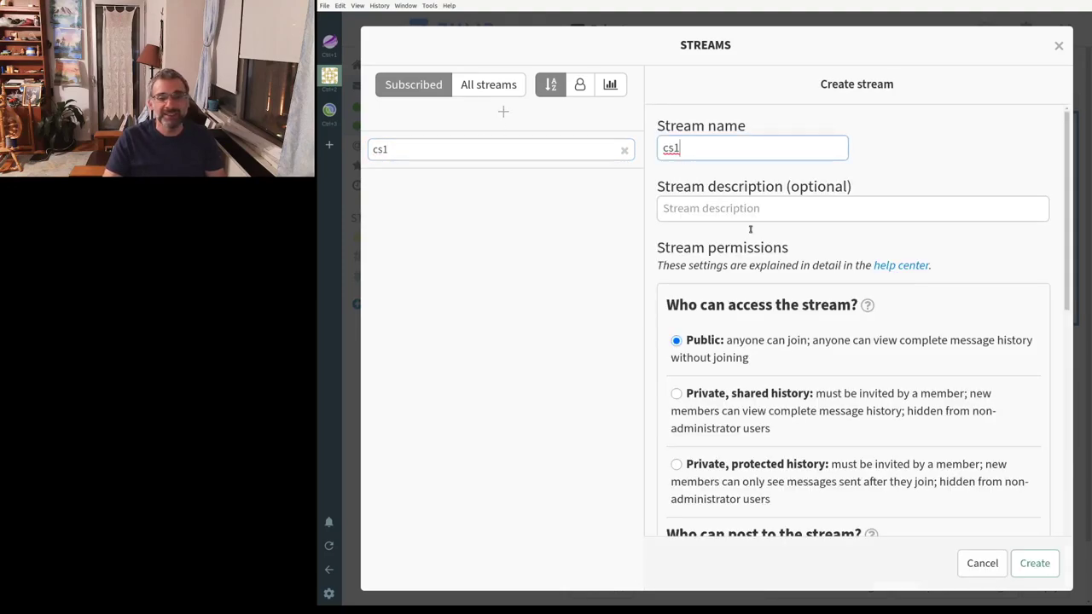
pyautogui.click(1032, 563)
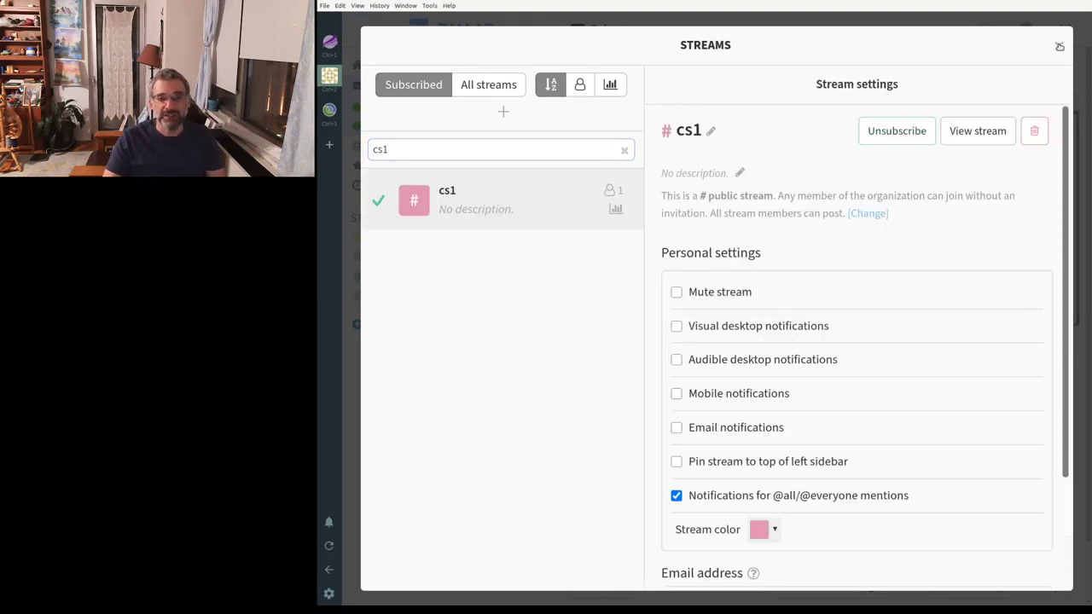
pyautogui.click(1058, 46)
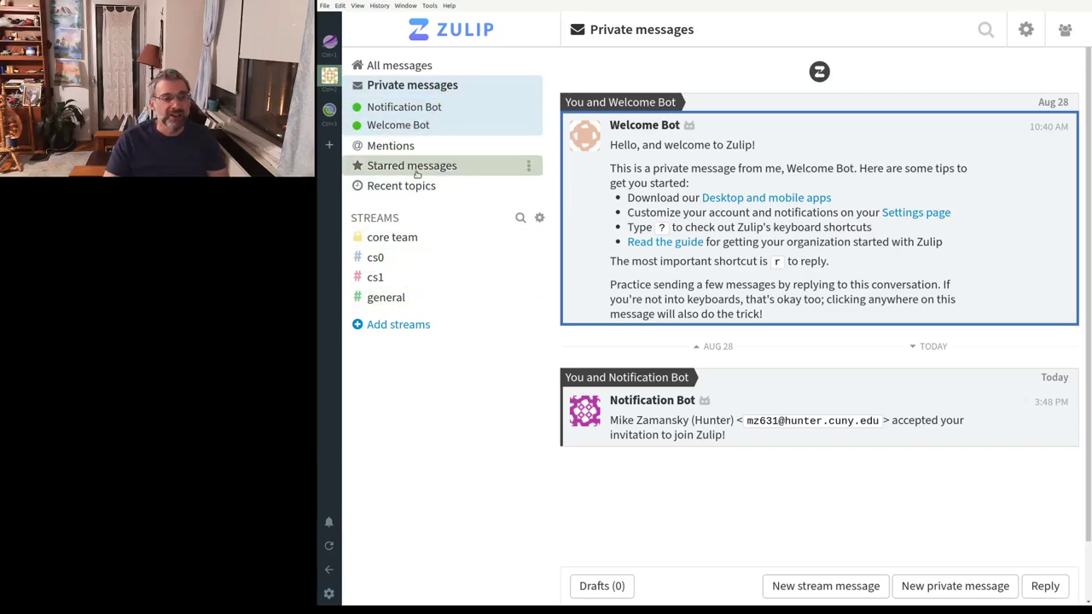
# Read through the general stream's message history to examine how messages from different topics are interleaved.
pyautogui.click(386, 298)
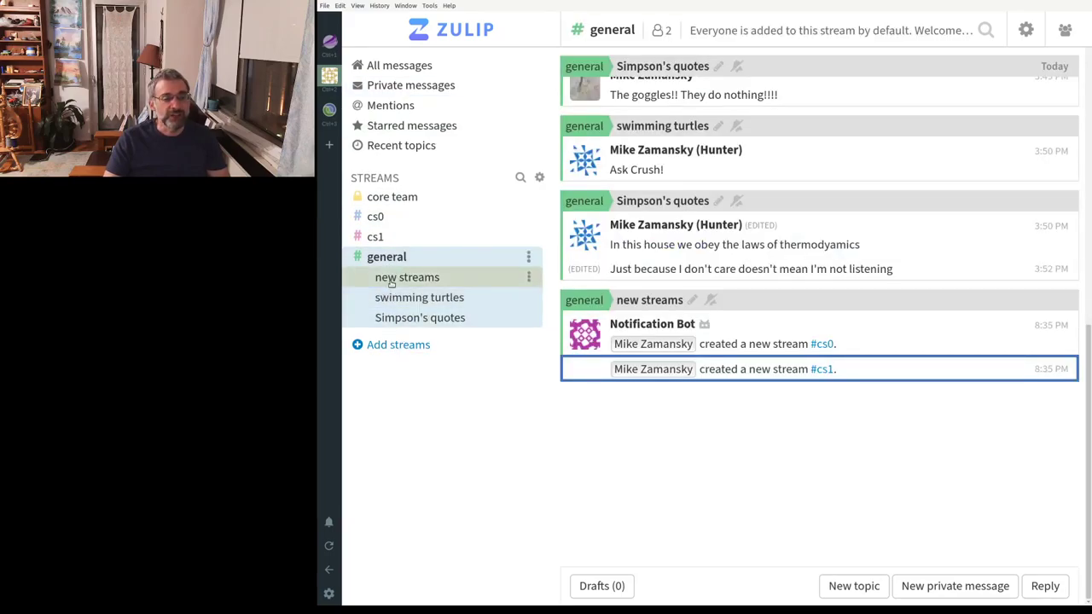
pyautogui.scroll(1, 787, 415)
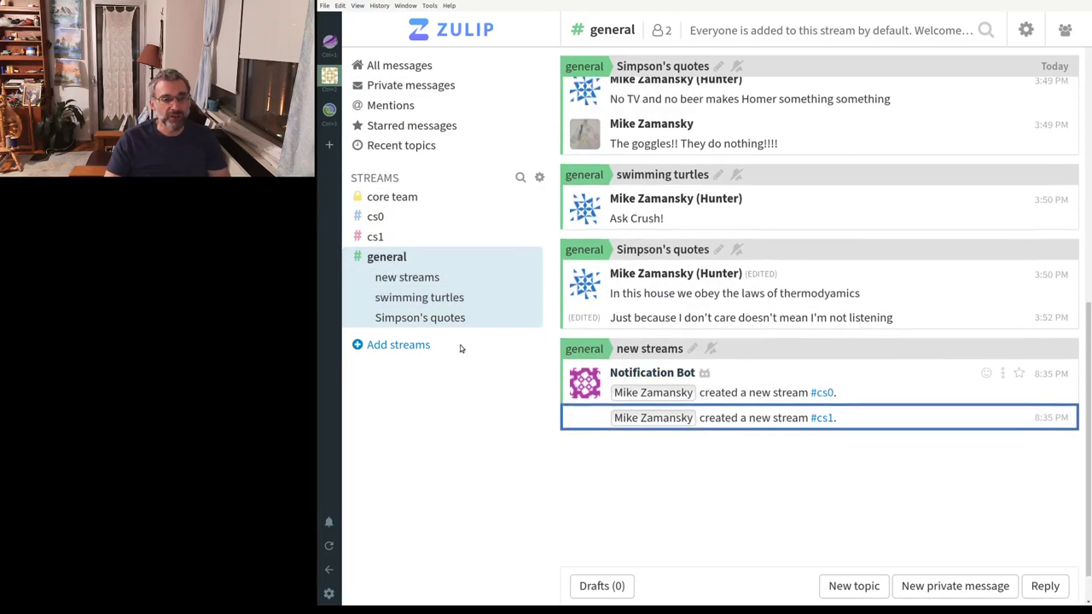
pyautogui.scroll(3, 676, 289)
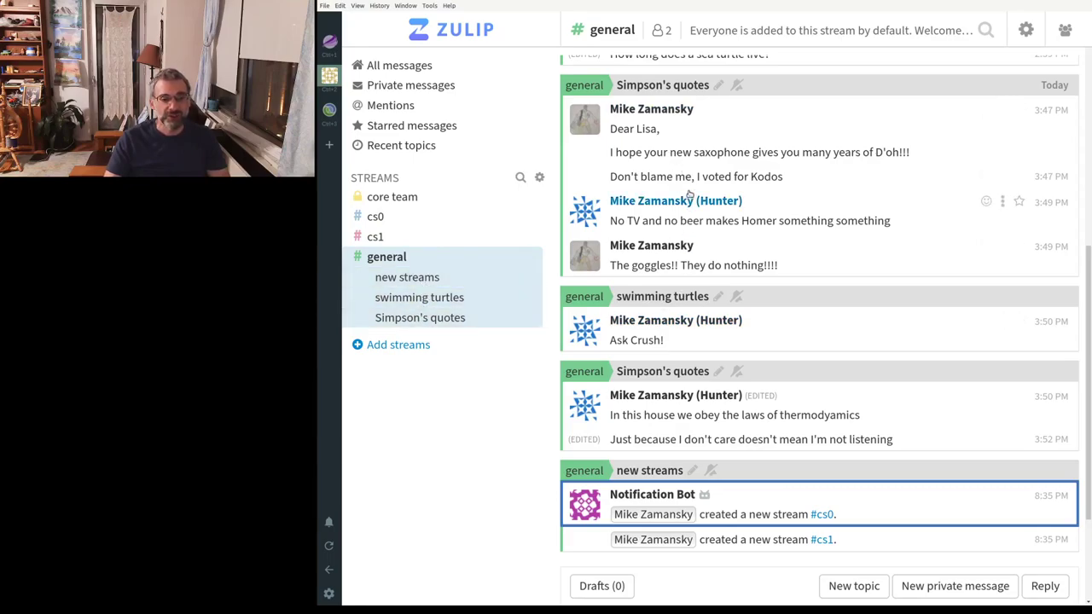
pyautogui.scroll(-1, 686, 196)
pyautogui.scroll(10, 662, 86)
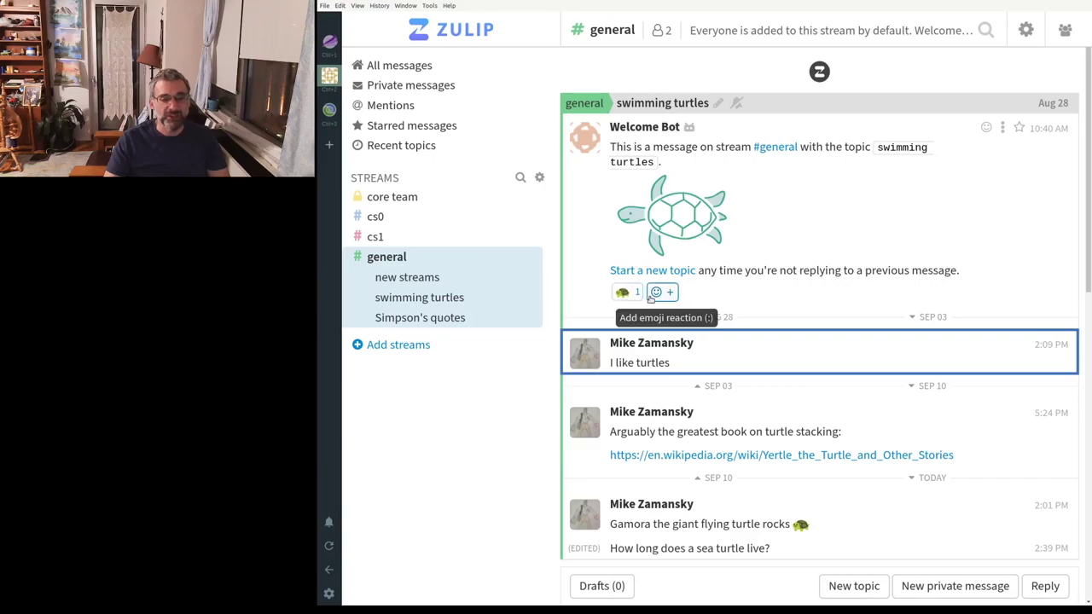
pyautogui.scroll(-3, 741, 341)
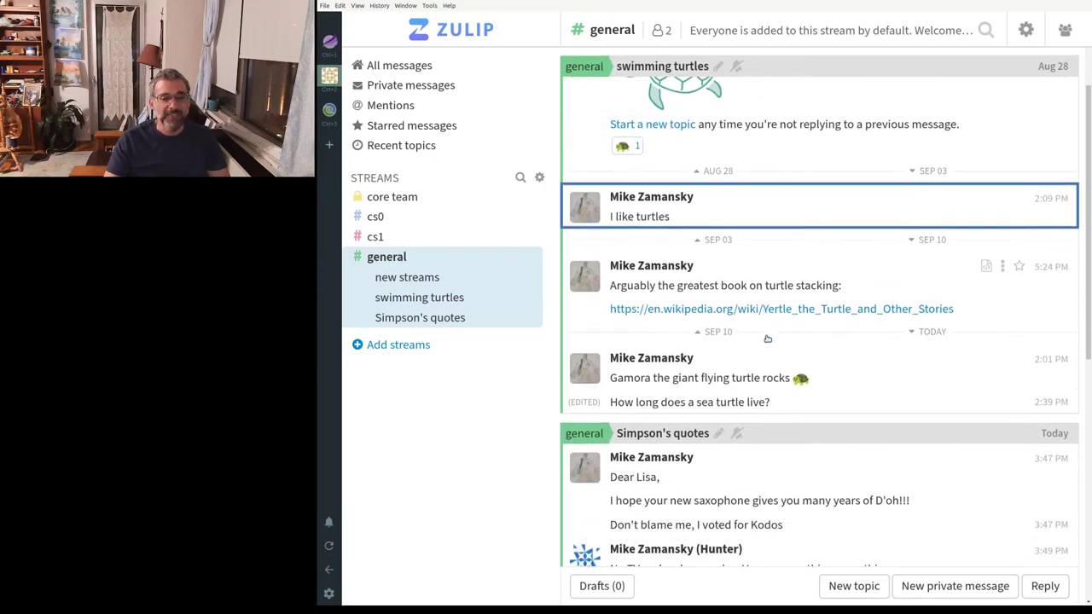
pyautogui.scroll(-1, 743, 326)
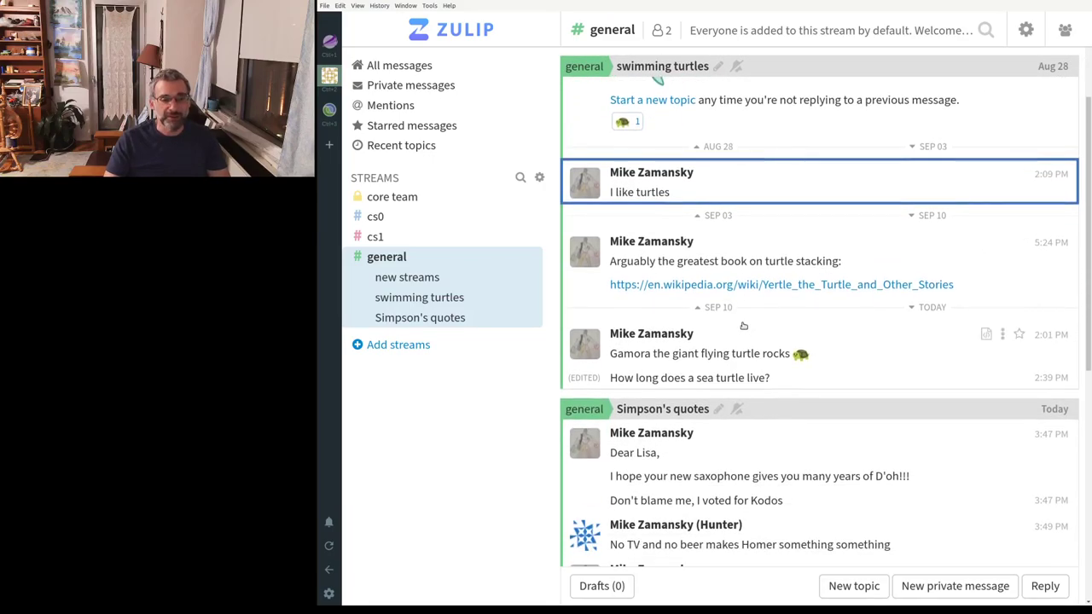
pyautogui.scroll(-3, 743, 325)
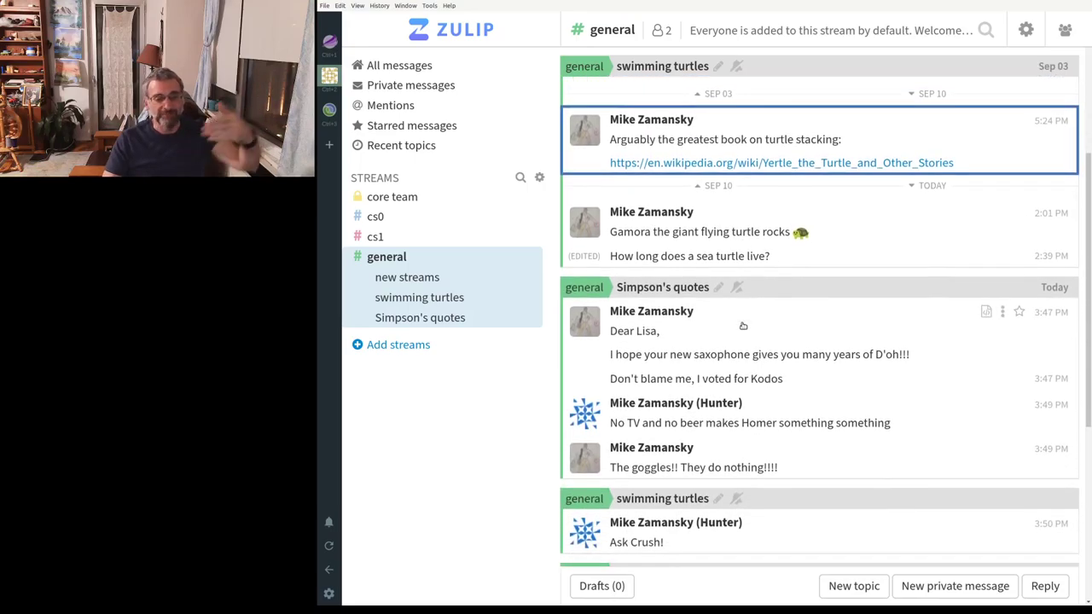
pyautogui.scroll(1, 741, 321)
pyautogui.scroll(-3, 753, 397)
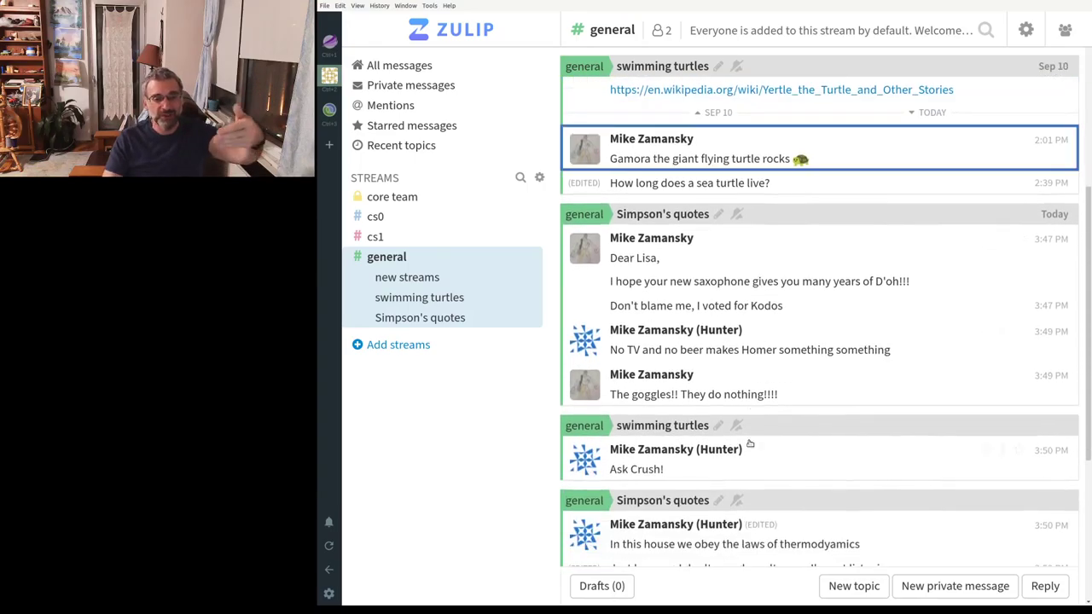
pyautogui.scroll(-5, 749, 417)
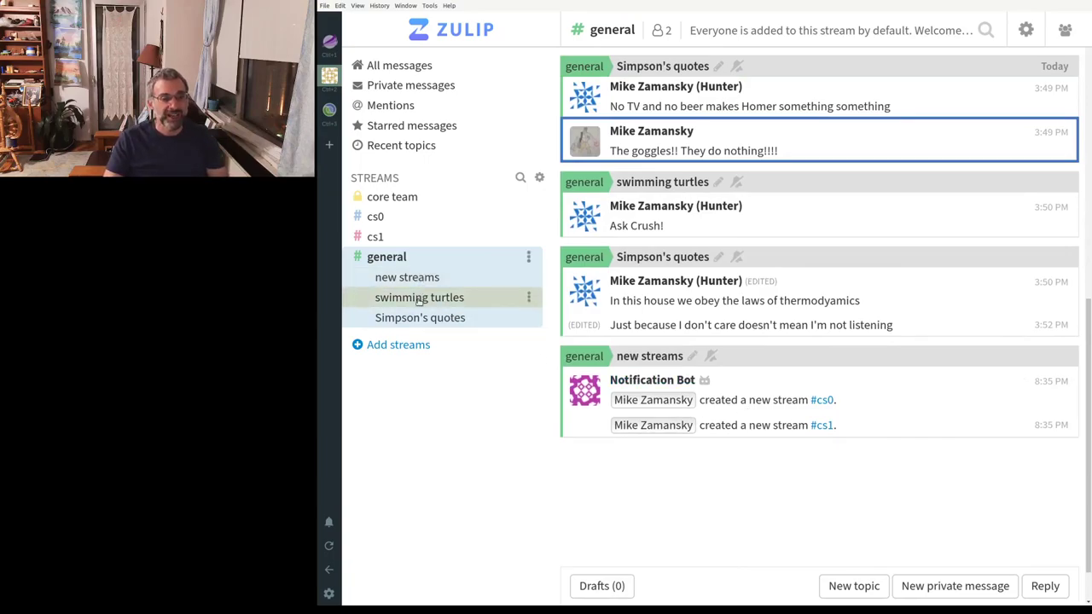
# View the general stream's topics swimming turtles, Simpson's quotes and new streams one by one, comparing them with the whole stream.
pyautogui.click(418, 297)
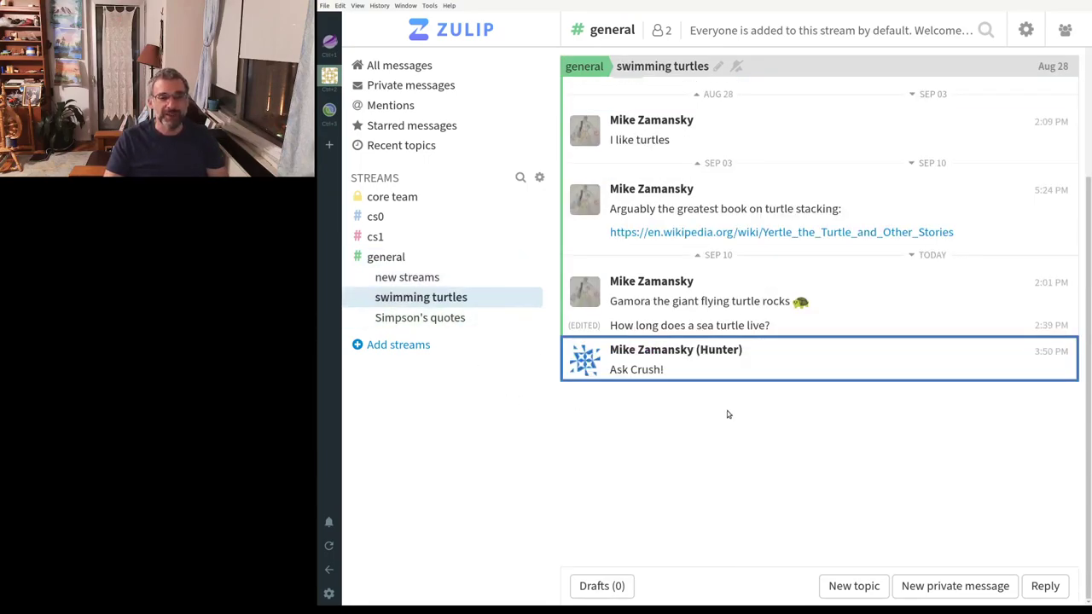
pyautogui.click(422, 319)
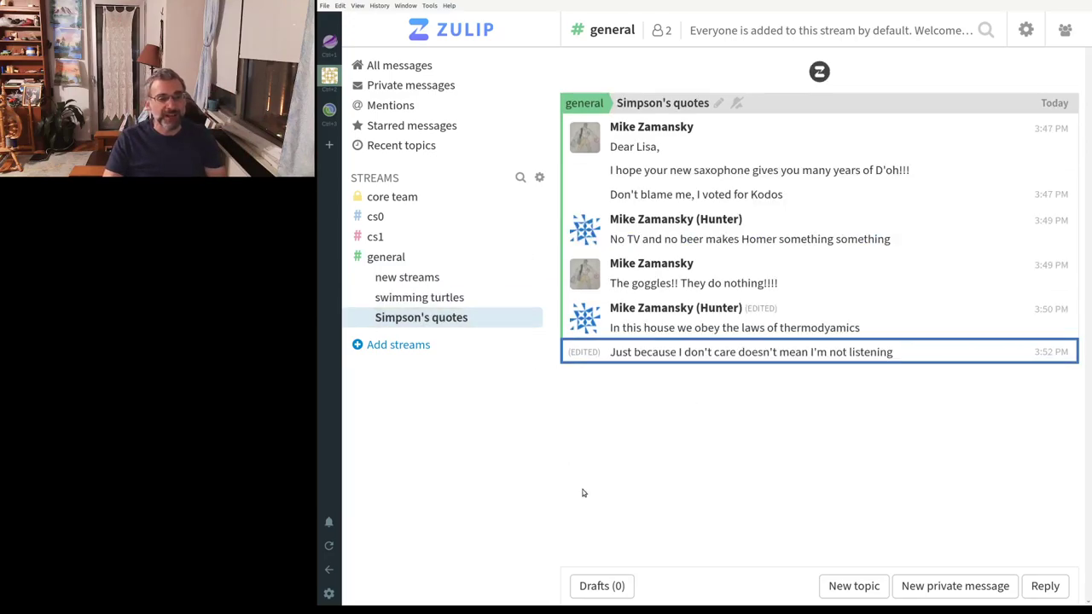
pyautogui.click(394, 257)
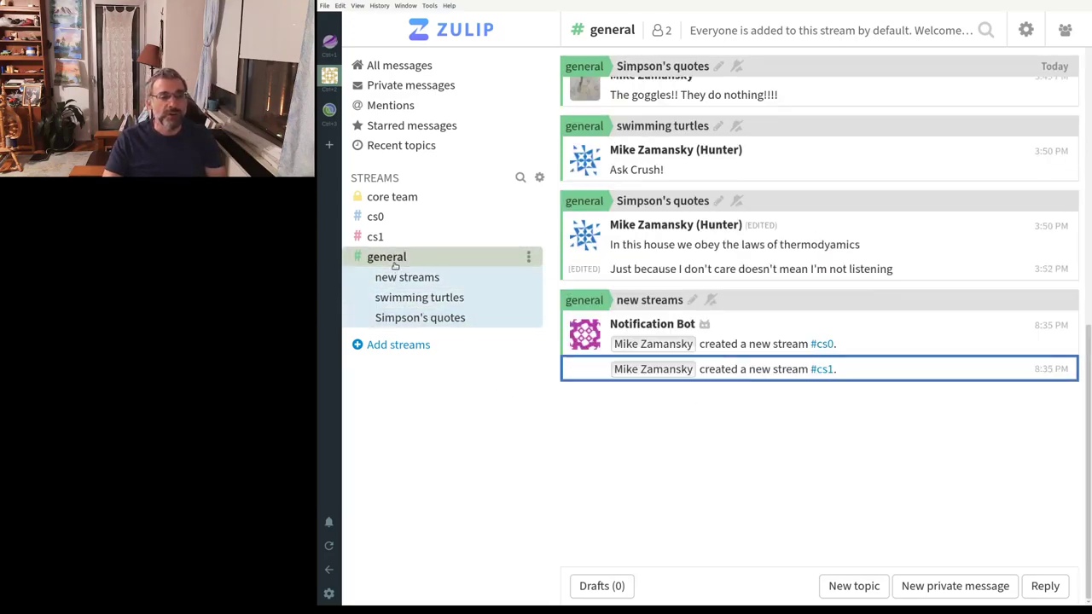
pyautogui.click(643, 126)
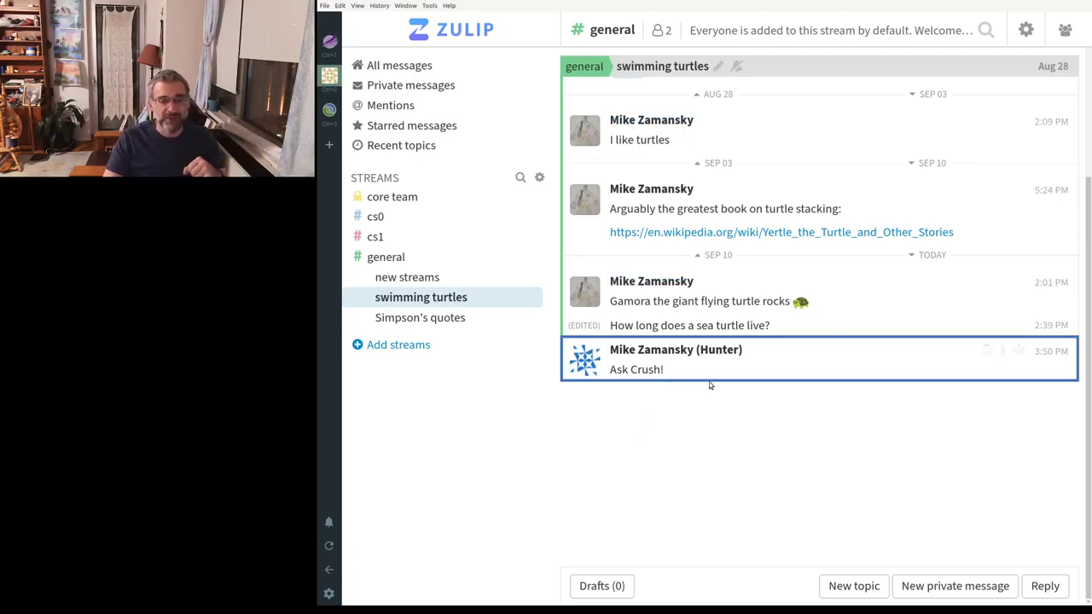
pyautogui.click(410, 281)
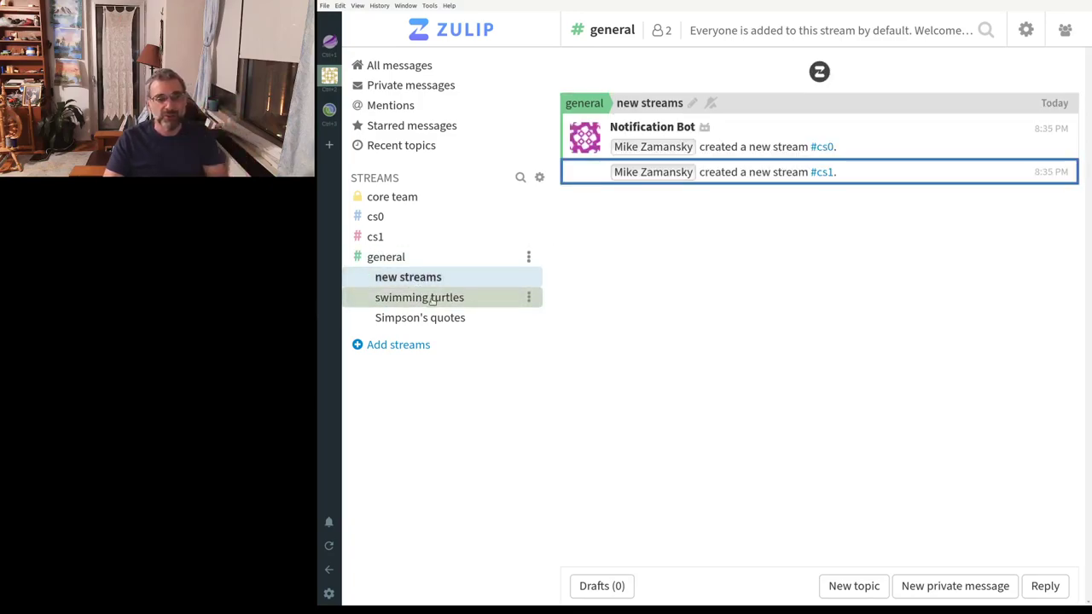
# Send the reply "They live 100 years" to the swimming turtles topic of the general stream.
pyautogui.click(426, 295)
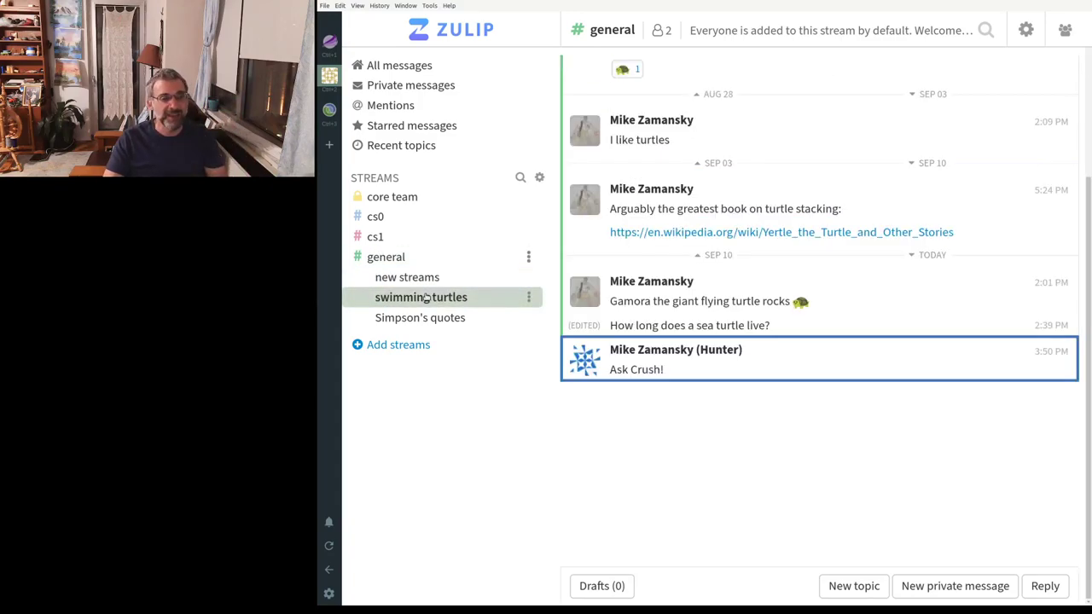
pyautogui.click(691, 374)
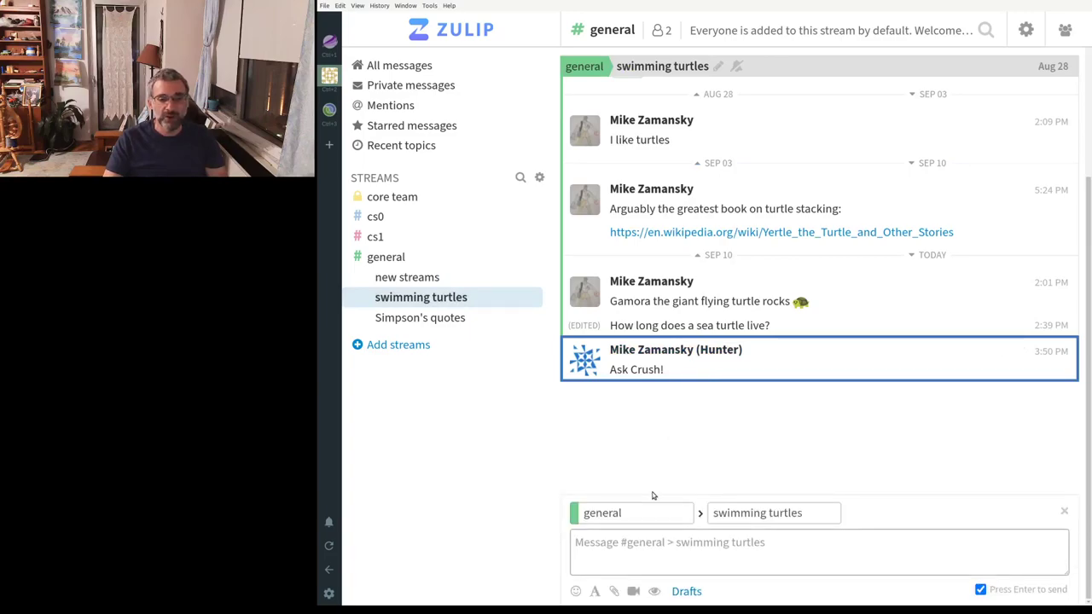
pyautogui.click(640, 305)
pyautogui.click(648, 352)
pyautogui.write('They live 100 years')
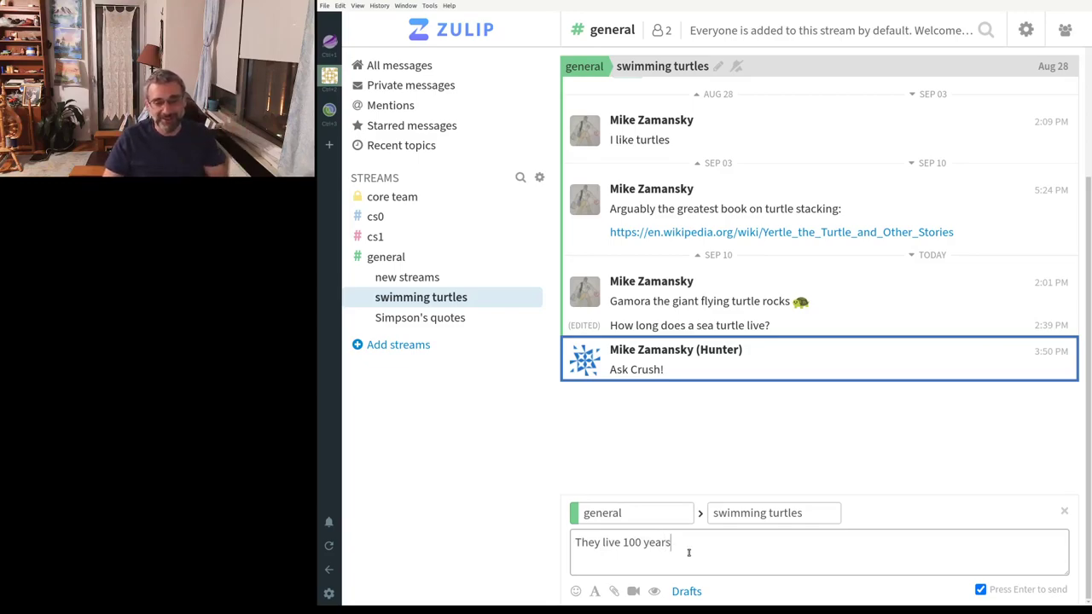
pyautogui.press('Return')
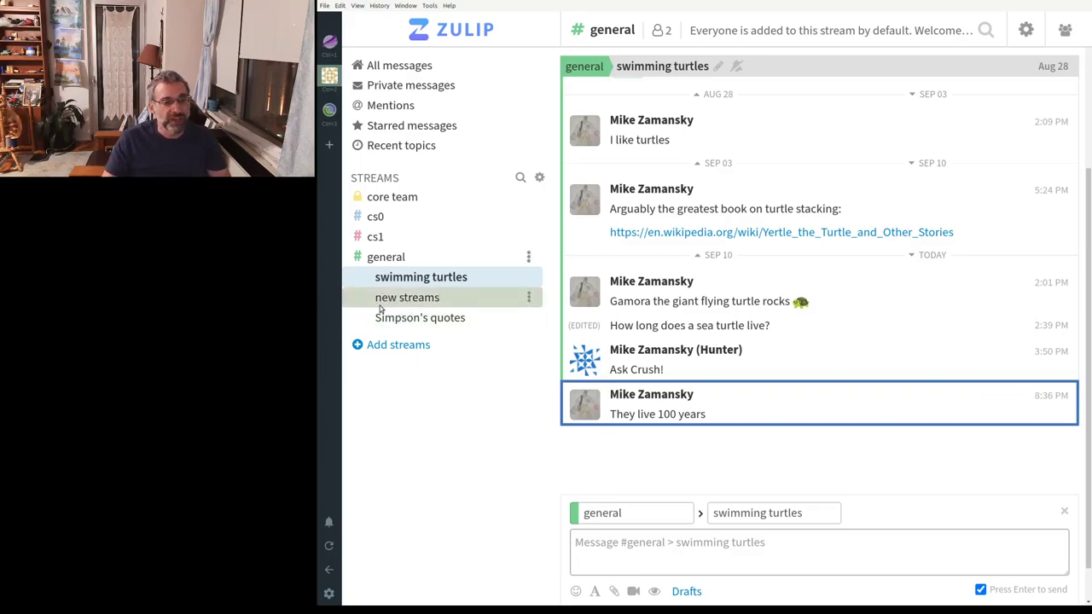
# Send the message "You can't kill Duffman, only the actor that plays Duffman!" to the new streams topic of the general stream.
pyautogui.click(418, 318)
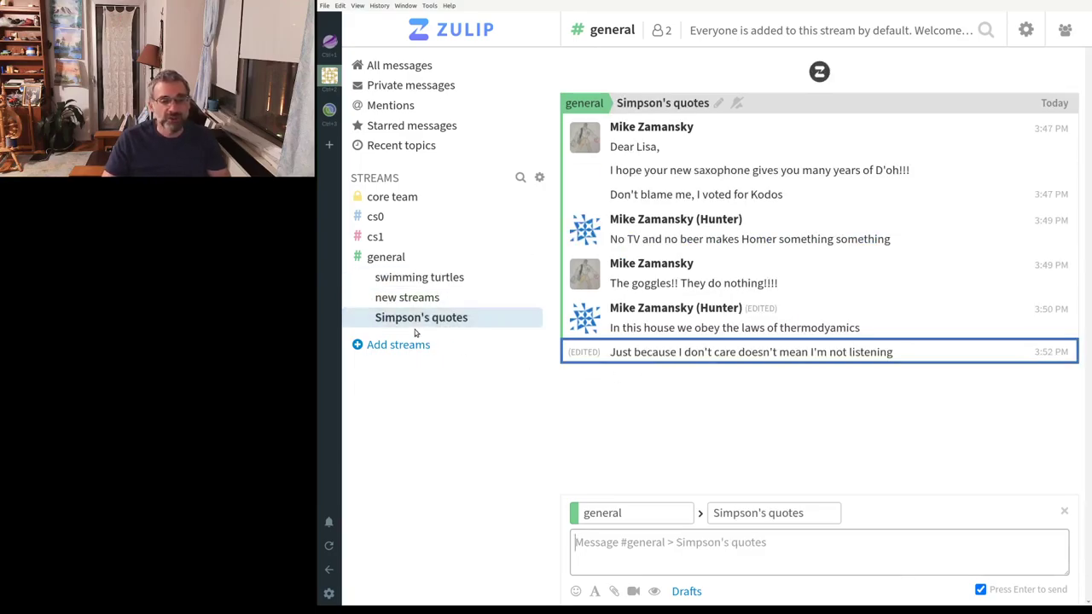
pyautogui.click(404, 297)
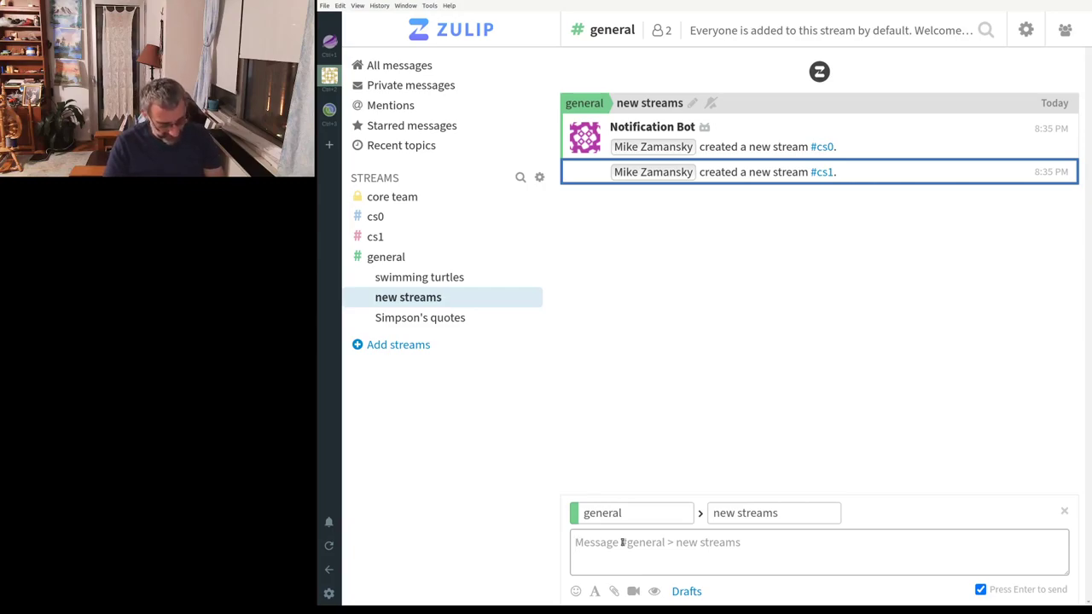
pyautogui.write("You can't kill D")
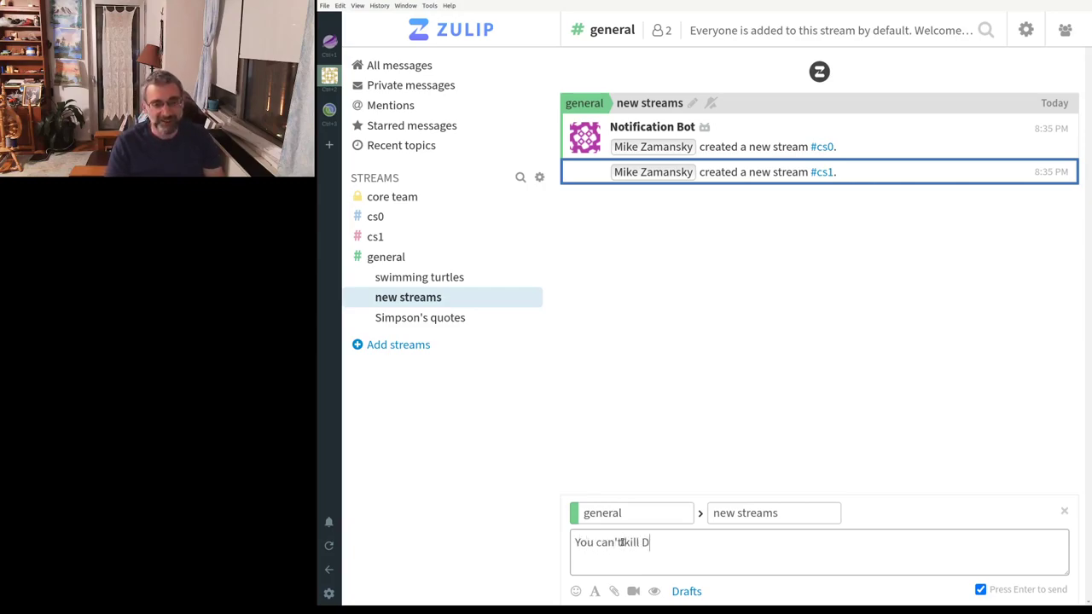
pyautogui.write('iffman, only the actor that plays Duffman!')
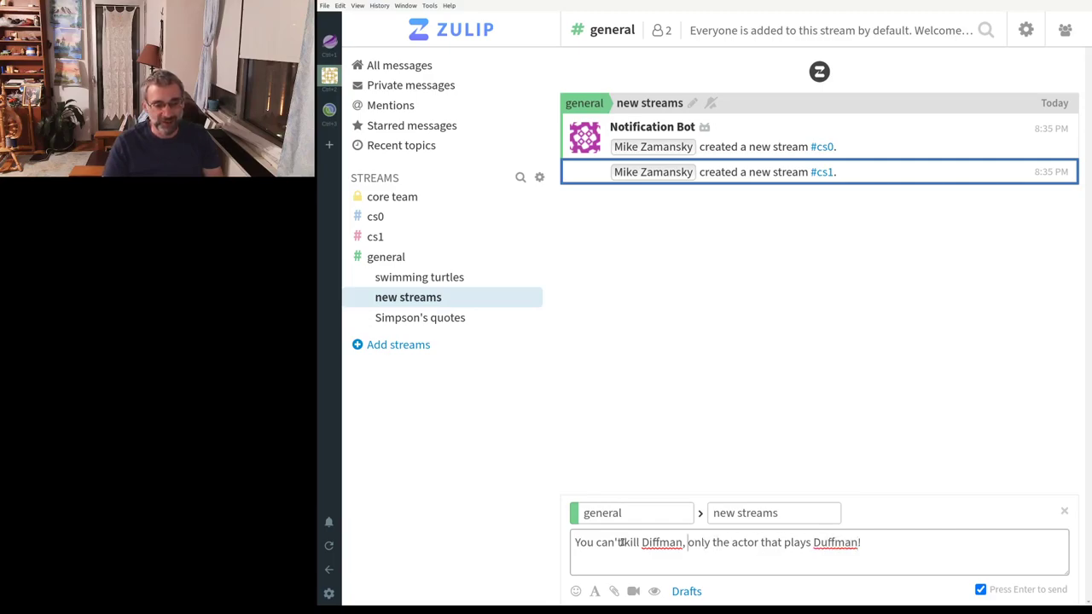
pyautogui.press('BackSpace')
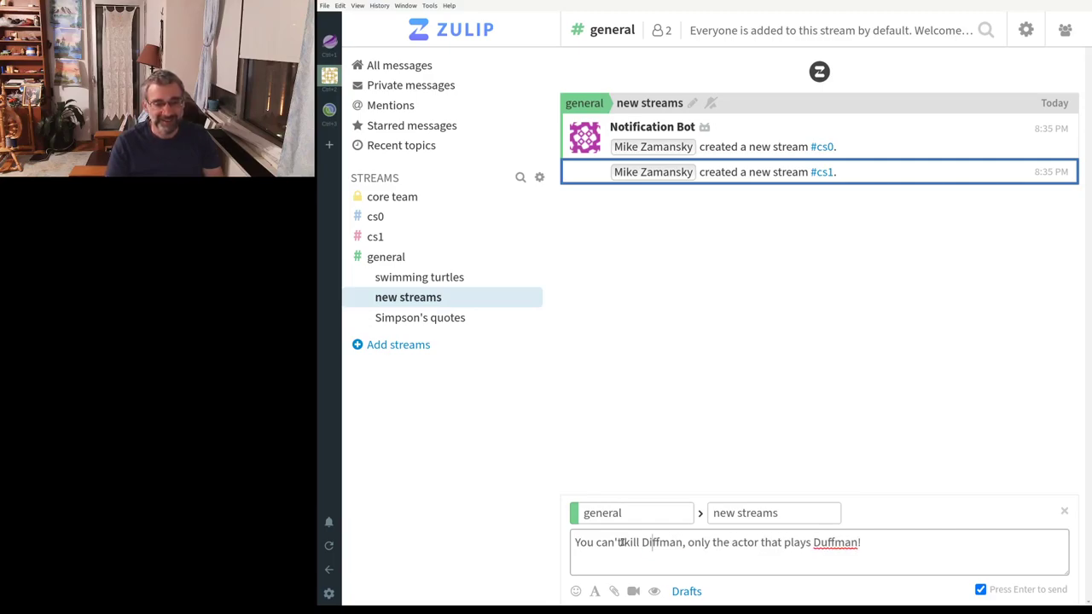
pyautogui.write('u')
pyautogui.press('Return')
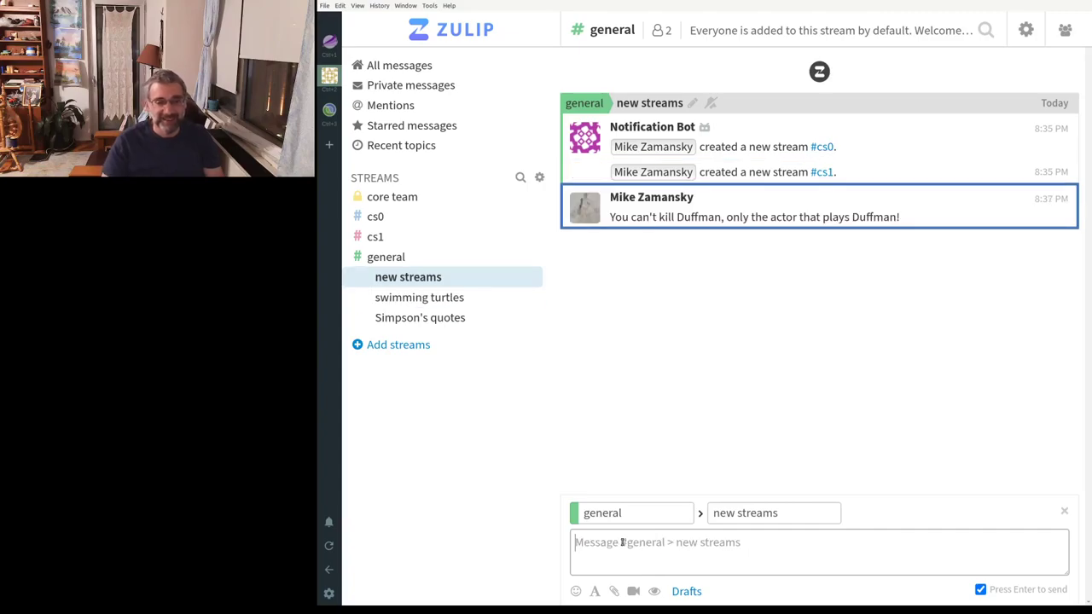
# Read through the message formatting help, including the code, quote, spoiler and math syntax, and leave it.
pyautogui.click(595, 593)
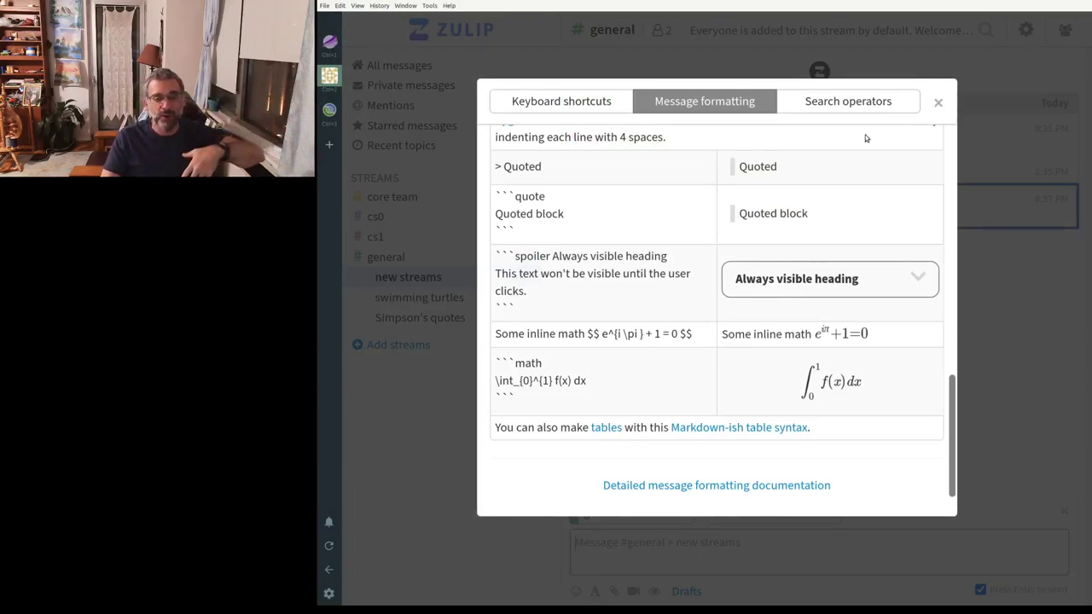
pyautogui.scroll(8, 699, 320)
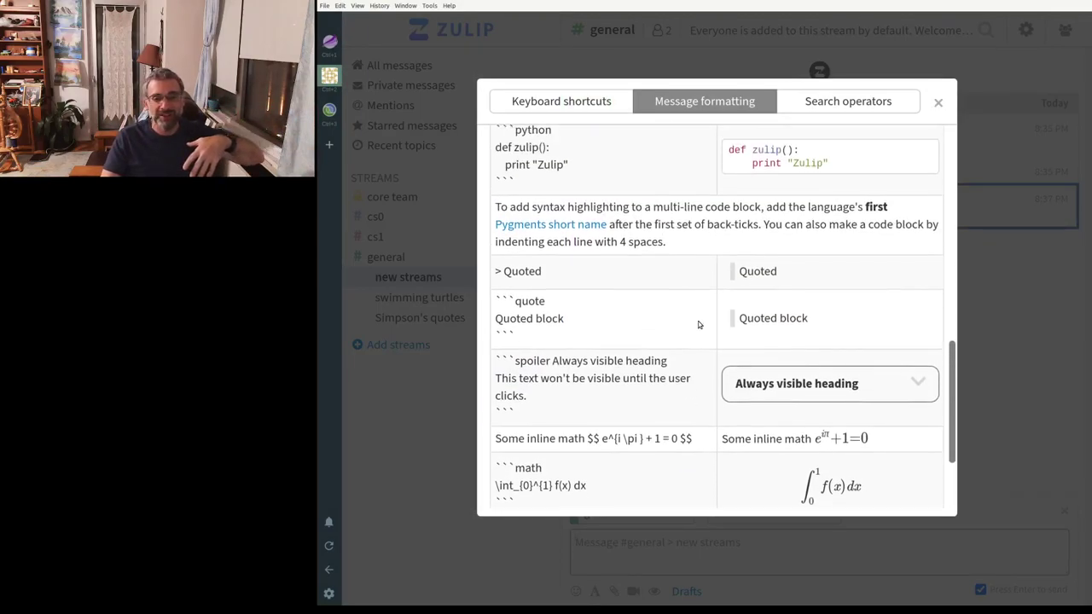
pyautogui.click(939, 102)
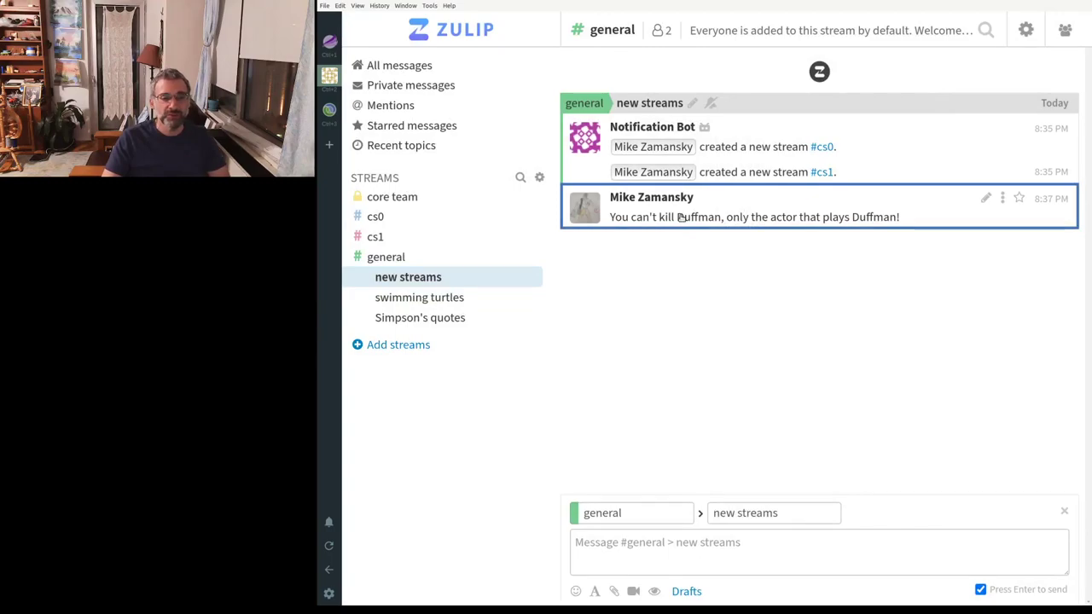
# Move the message "They live 100 years" from the swimming turtles topic to Simpson's quotes and check the original topic.
pyautogui.click(466, 318)
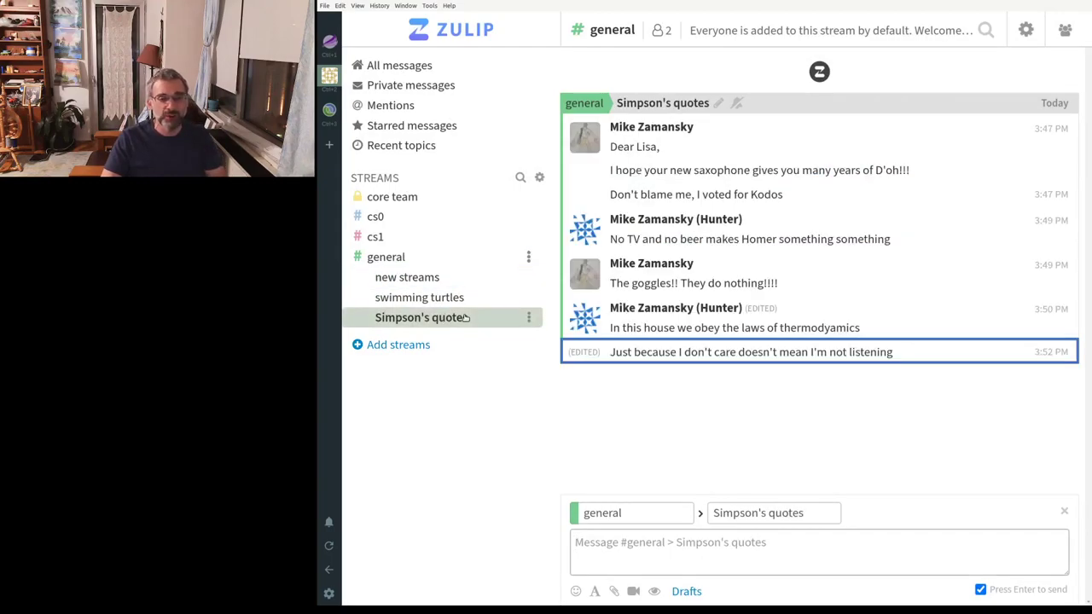
pyautogui.click(412, 298)
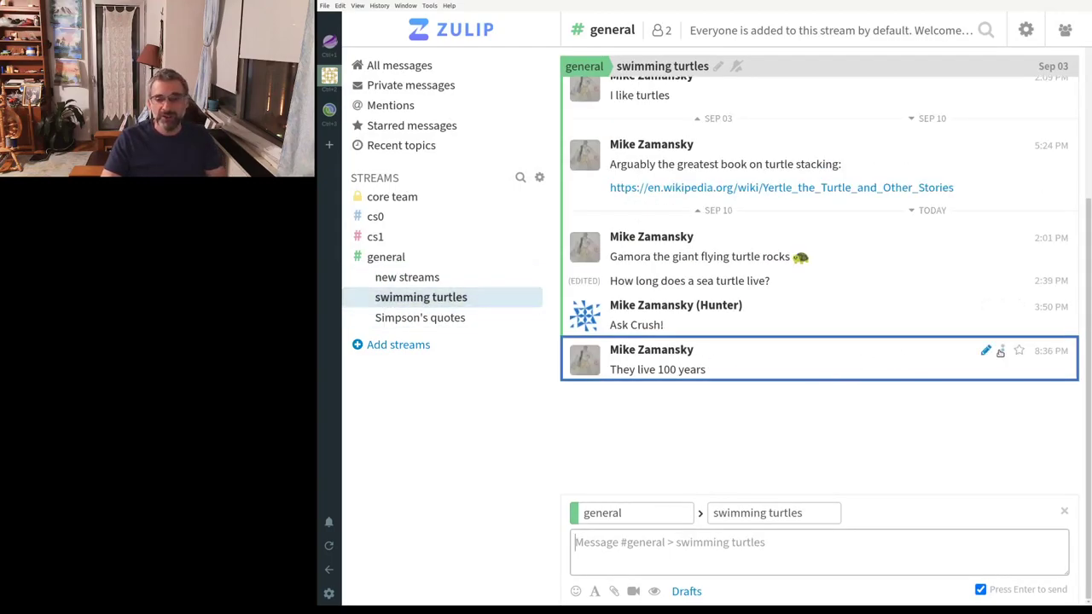
pyautogui.click(1001, 352)
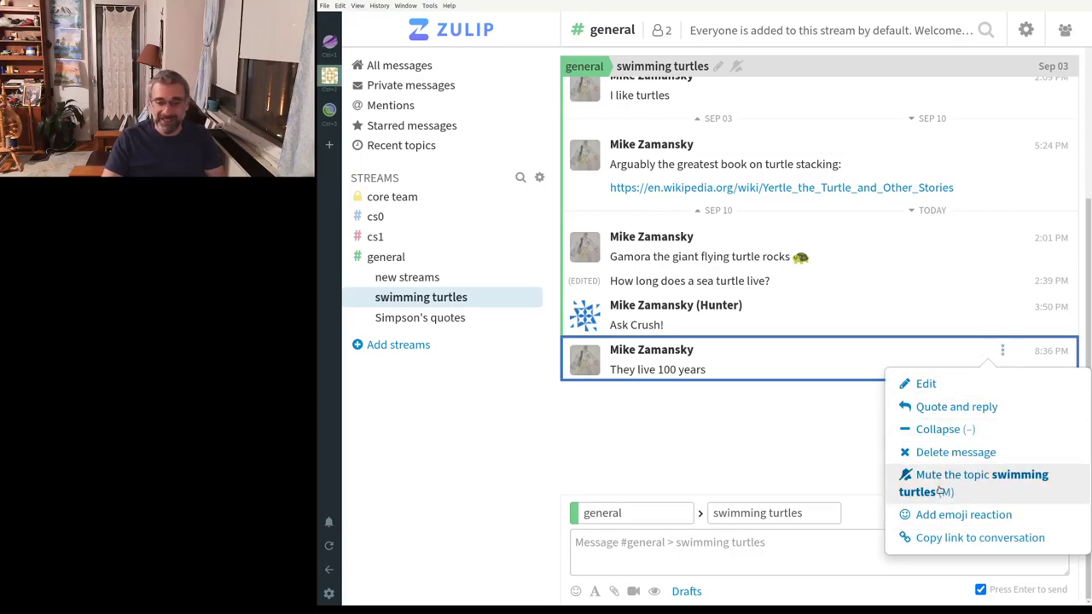
pyautogui.click(927, 384)
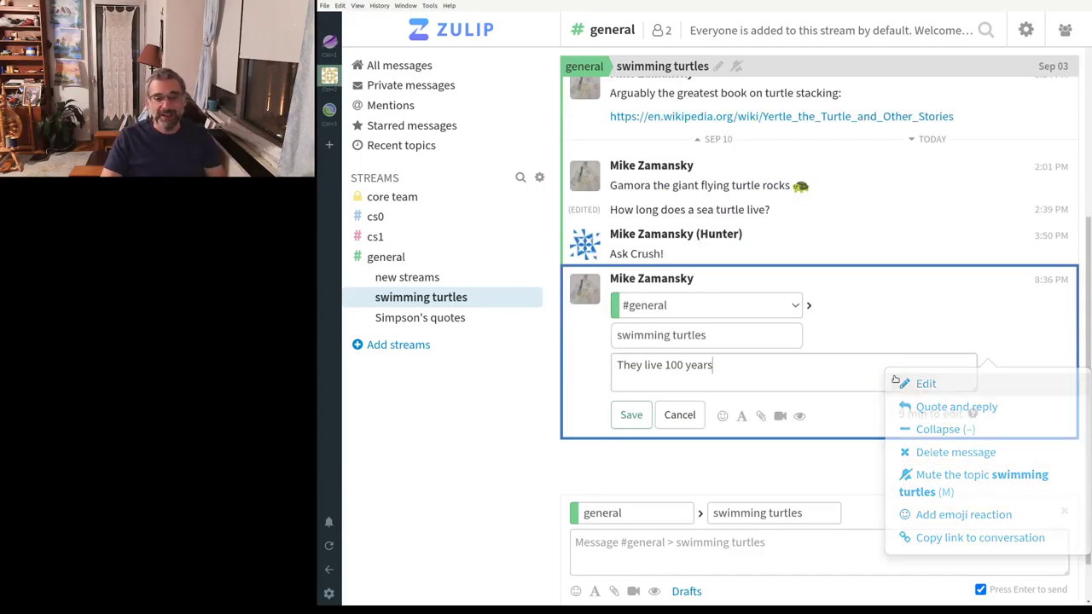
pyautogui.click(735, 340)
pyautogui.hotkey('ctrl', 'a')
pyautogui.write('S')
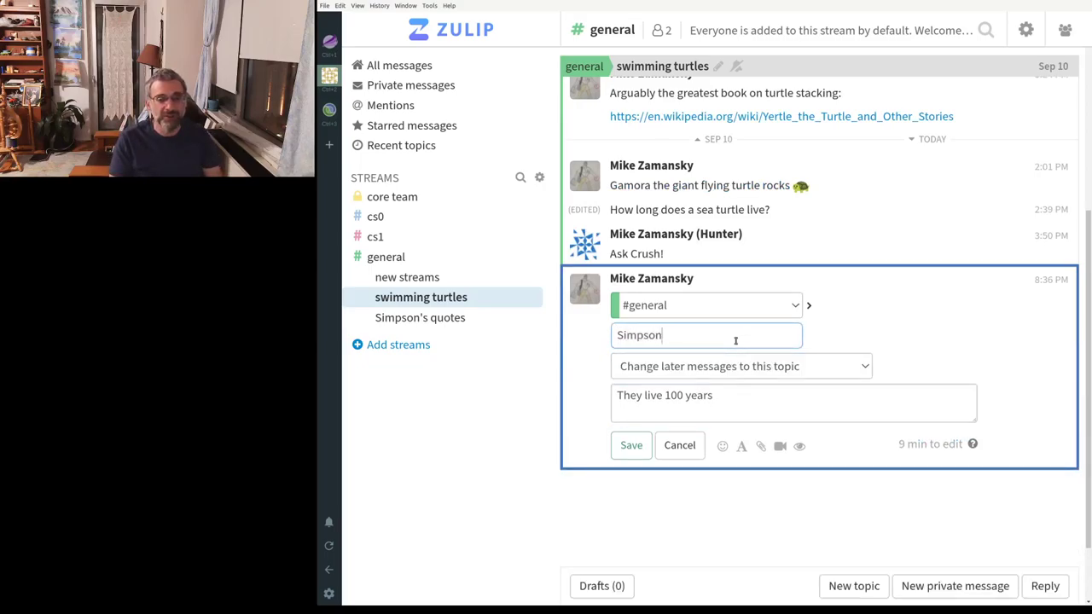
pyautogui.press('Return')
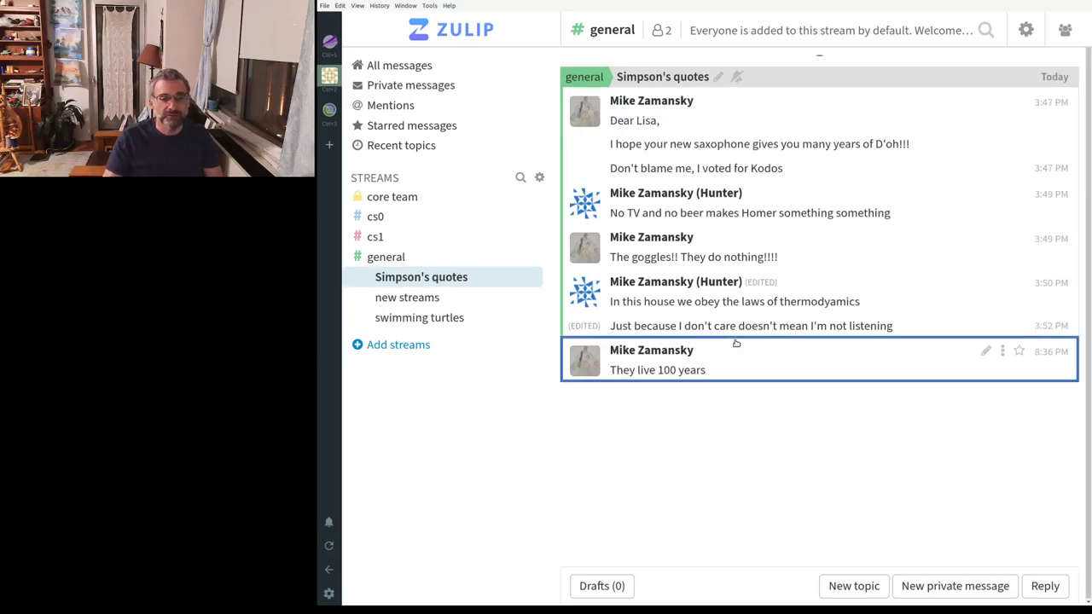
pyautogui.click(419, 317)
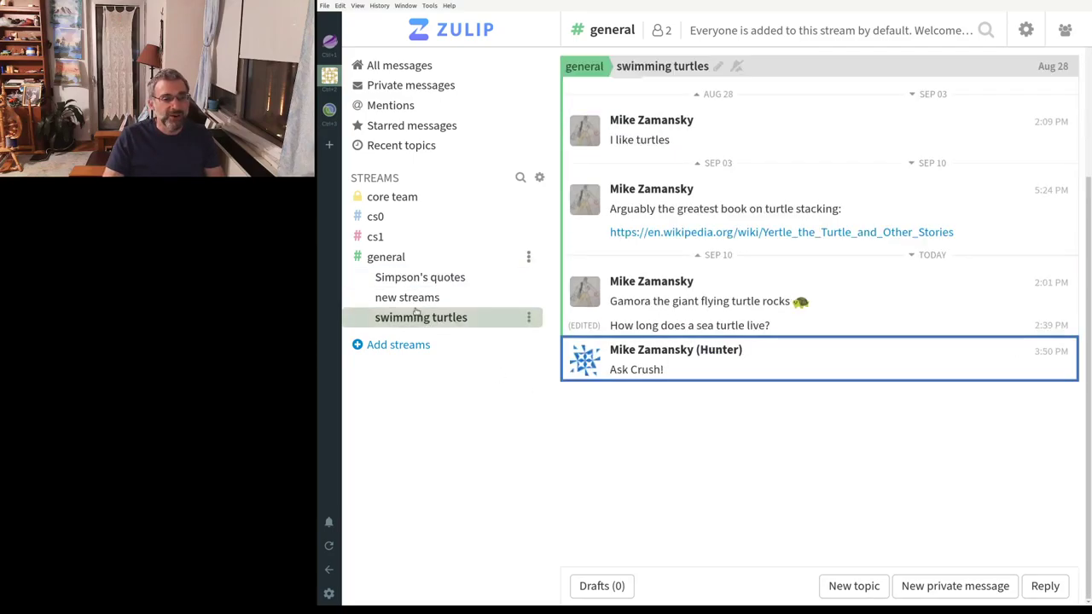
# Move the message "They live 100 years" from Simpson's quotes back to the swimming turtles topic.
pyautogui.click(400, 277)
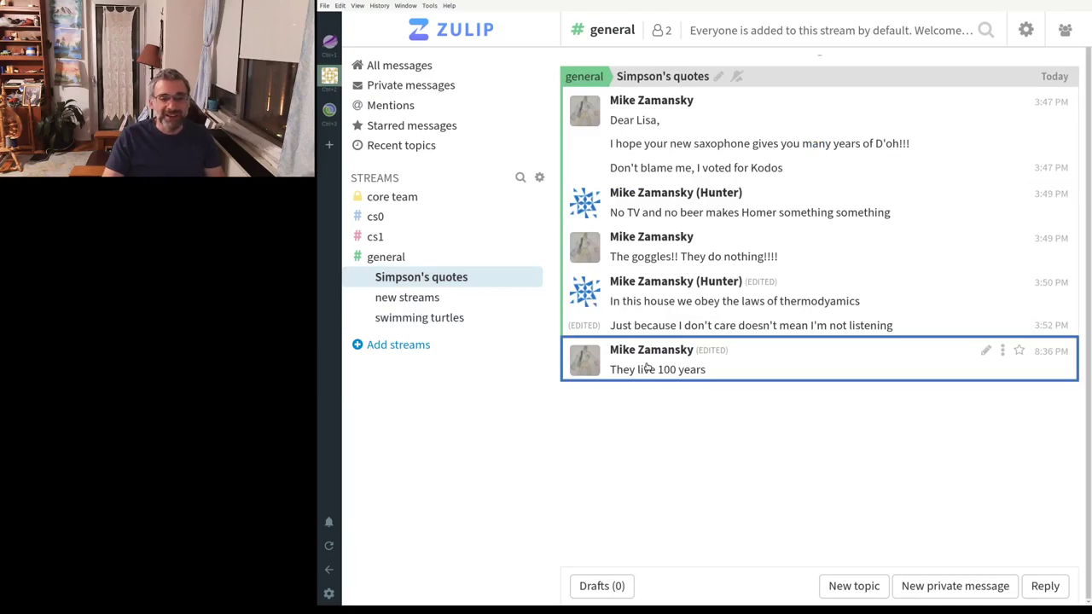
pyautogui.click(823, 375)
pyautogui.click(1002, 350)
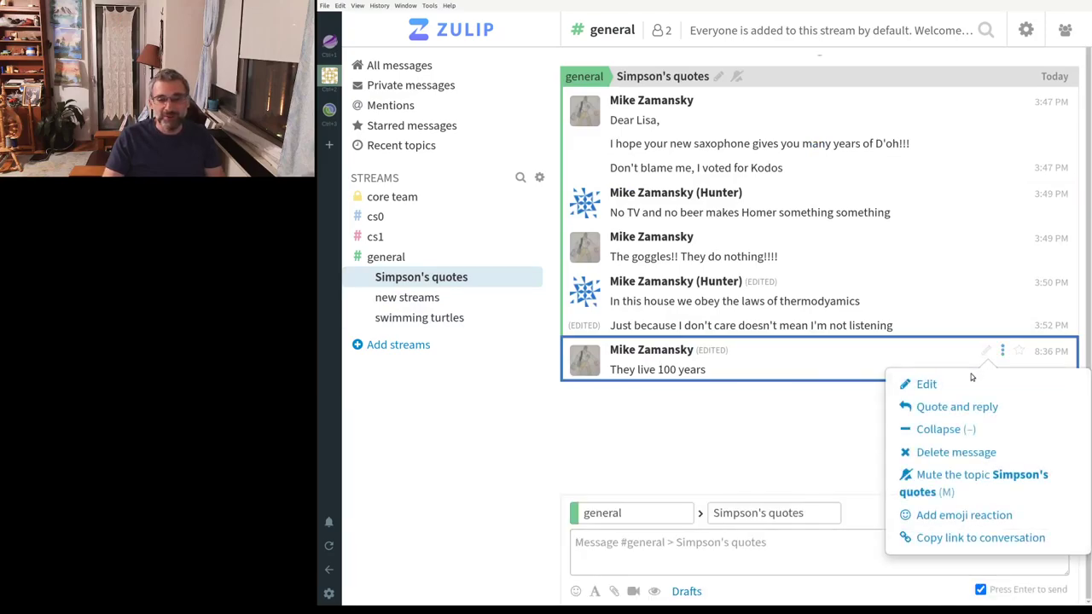
pyautogui.click(938, 385)
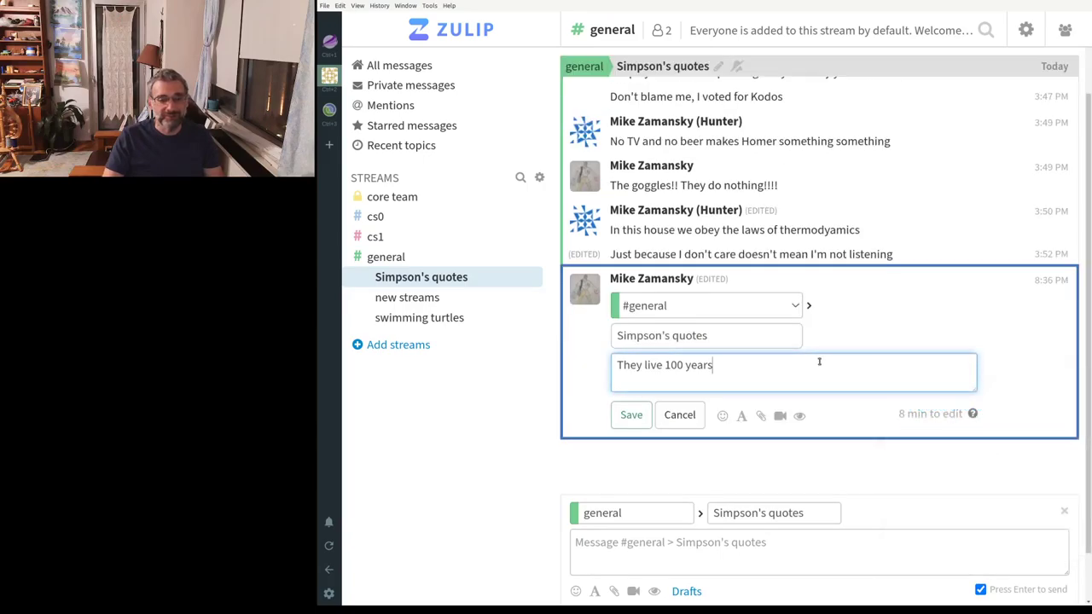
pyautogui.tripleClick(730, 336)
pyautogui.write('swimming')
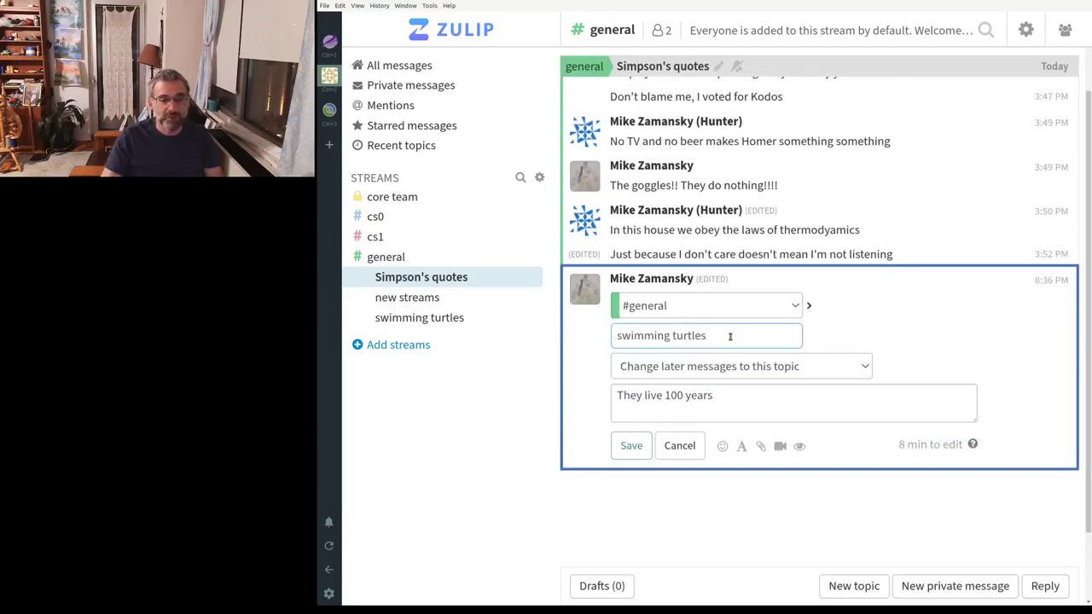
pyautogui.click(632, 445)
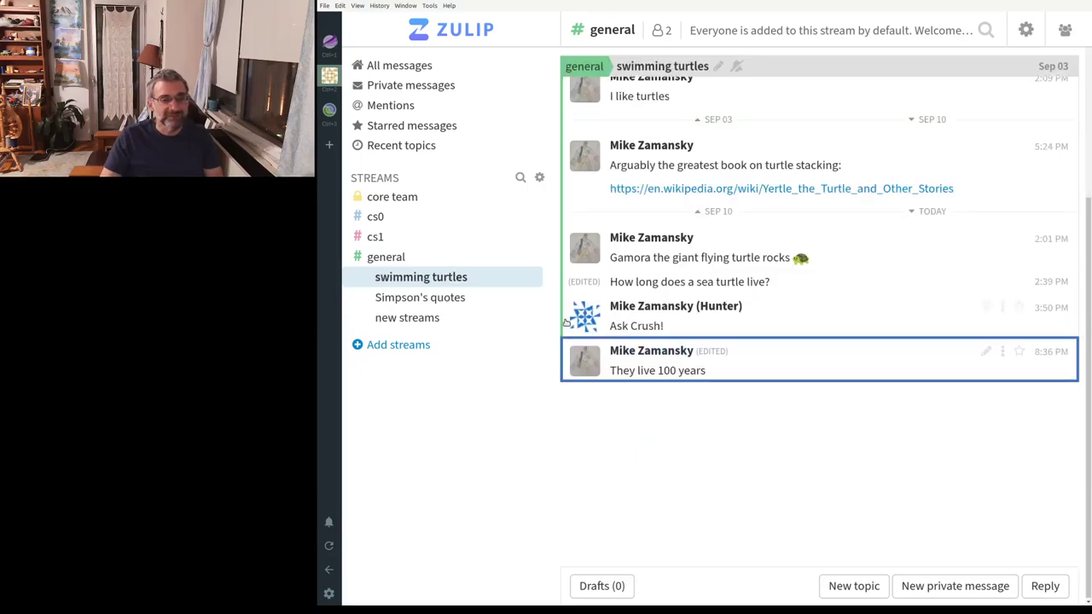
# View the Simpson's quotes topic alone and compare it with the whole general stream.
pyautogui.click(480, 297)
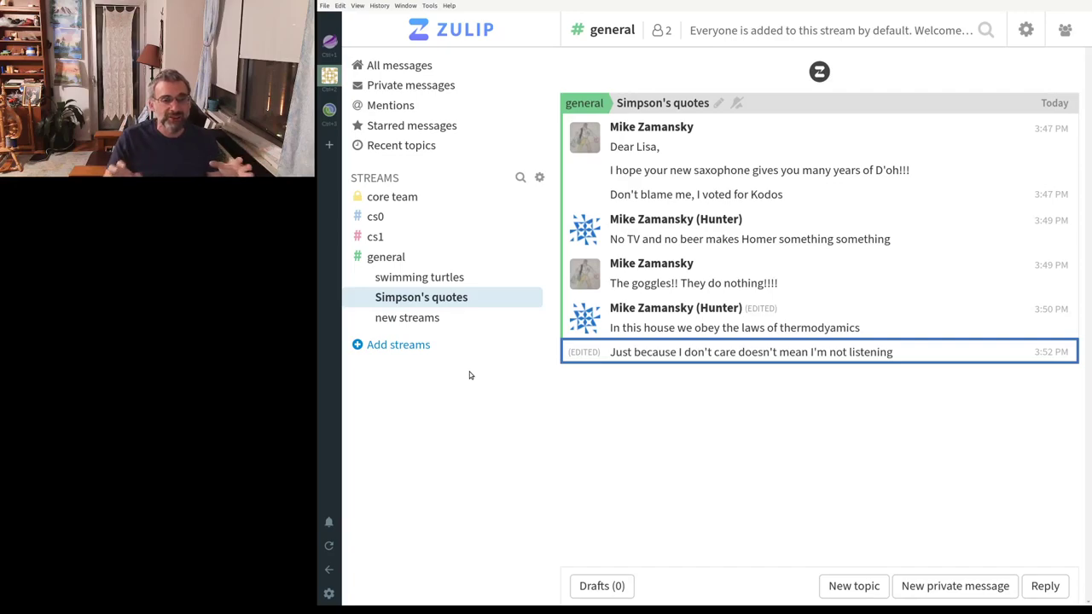
pyautogui.click(373, 255)
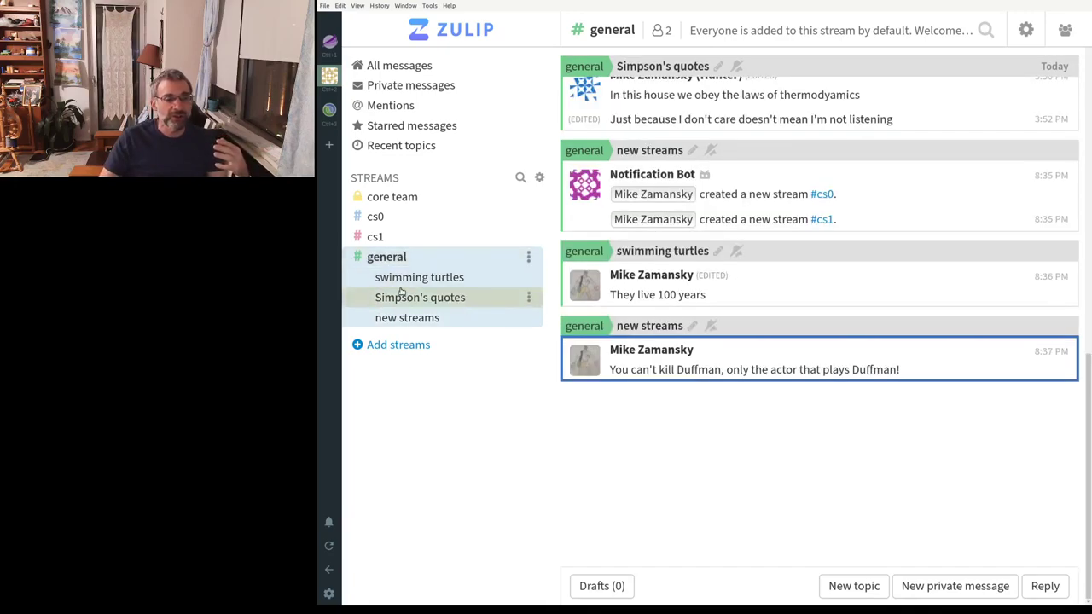
pyautogui.click(401, 278)
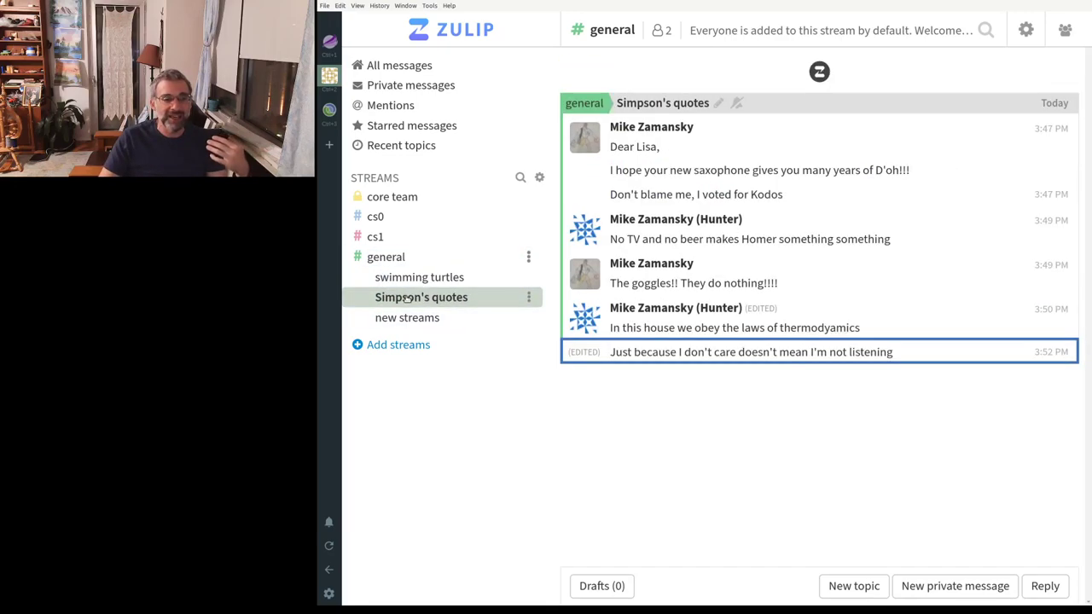
# Start the topic Intro to python in the cs0 stream with the message "check out this python book".
pyautogui.click(378, 218)
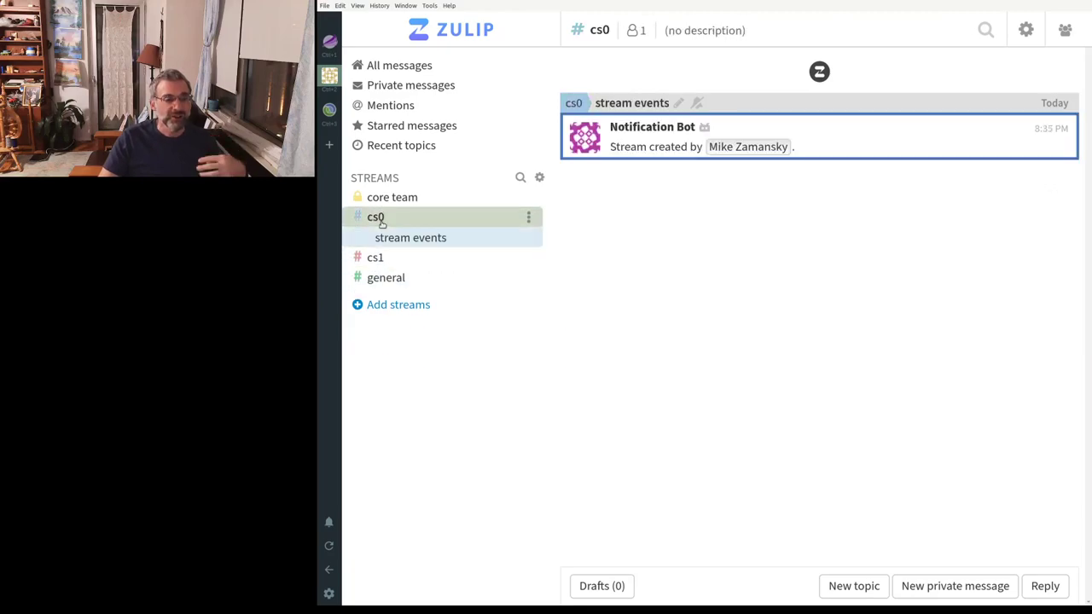
pyautogui.click(431, 241)
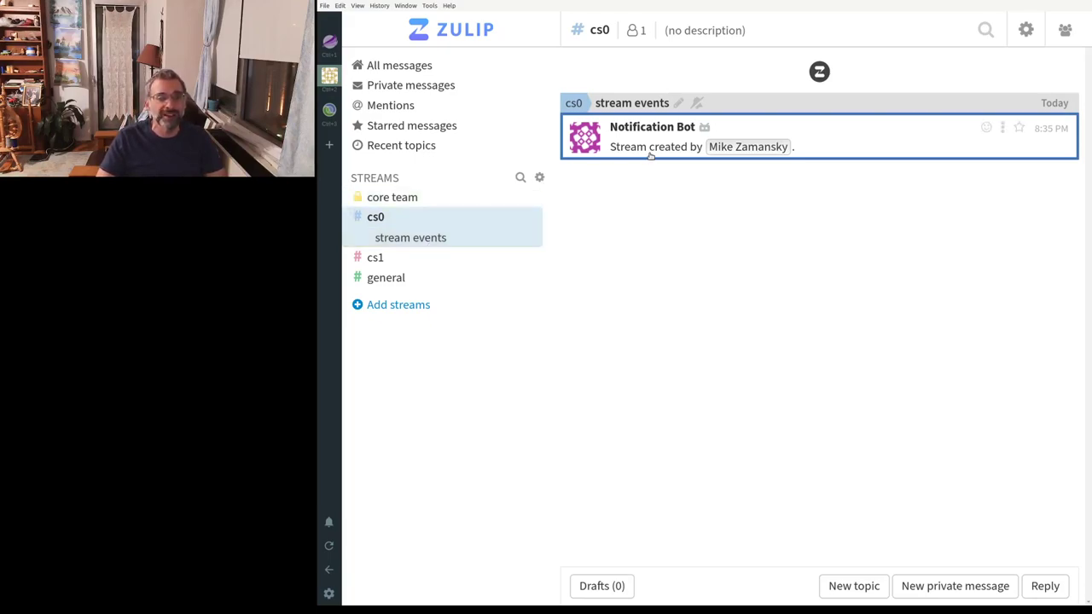
pyautogui.click(857, 587)
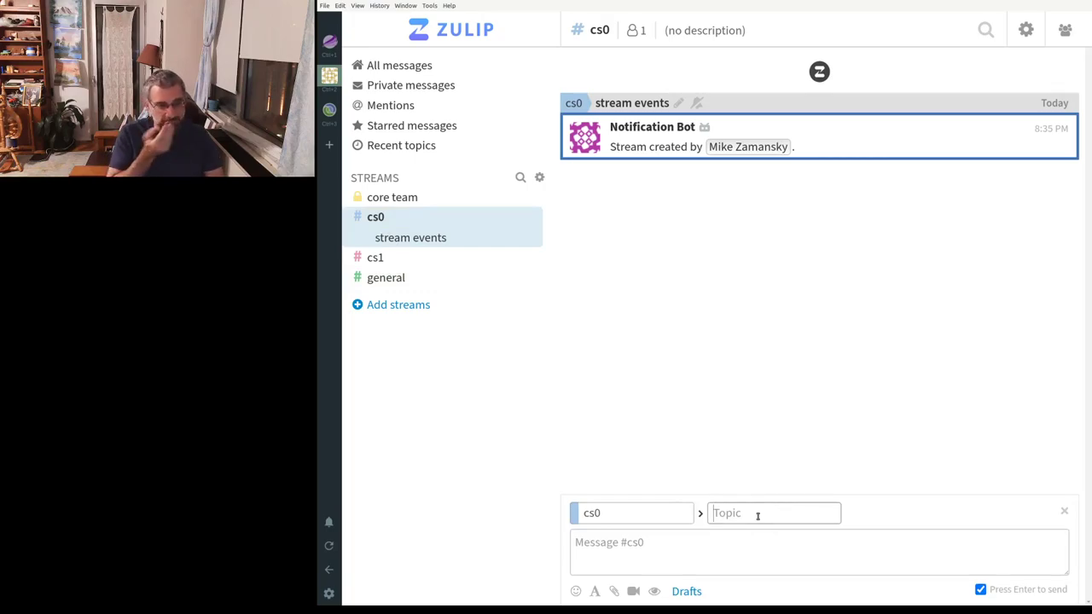
pyautogui.write('Intro to python')
pyautogui.press('Tab')
pyautogui.write('check')
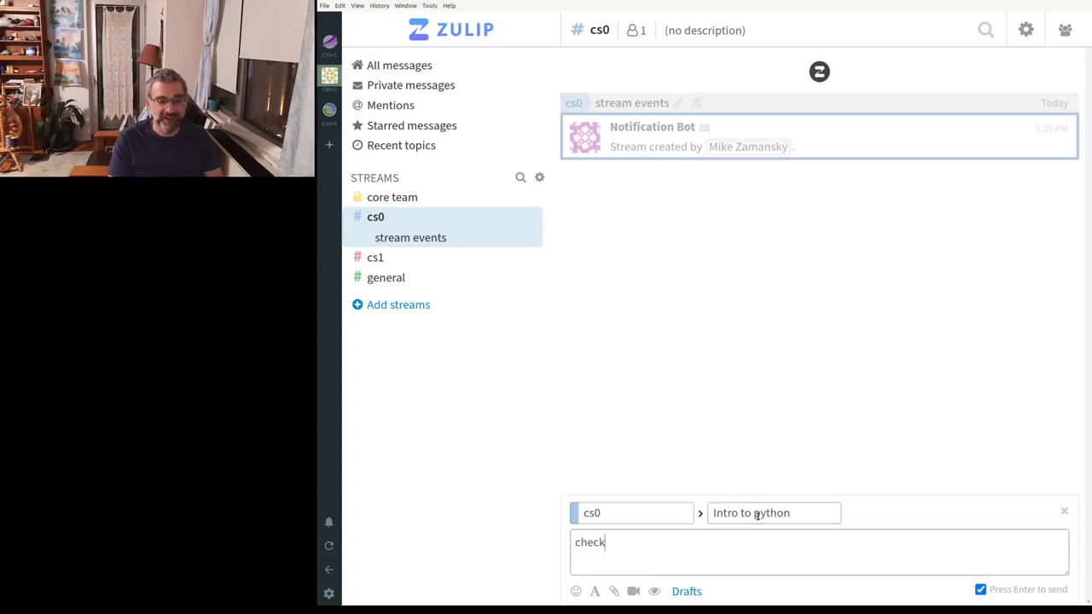
pyautogui.write(' out ')
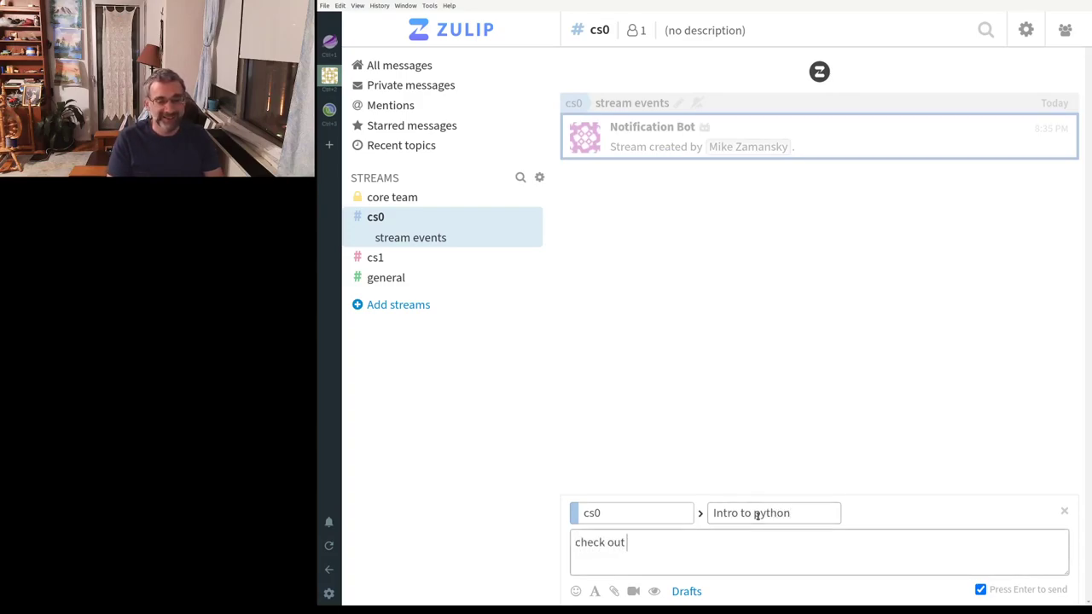
pyautogui.write('this pyutho')
pyautogui.press('BackSpace')
pyautogui.press('BackSpace')
pyautogui.press('BackSpace')
pyautogui.press('BackSpace')
pyautogui.write('thon book')
pyautogui.press('Return')
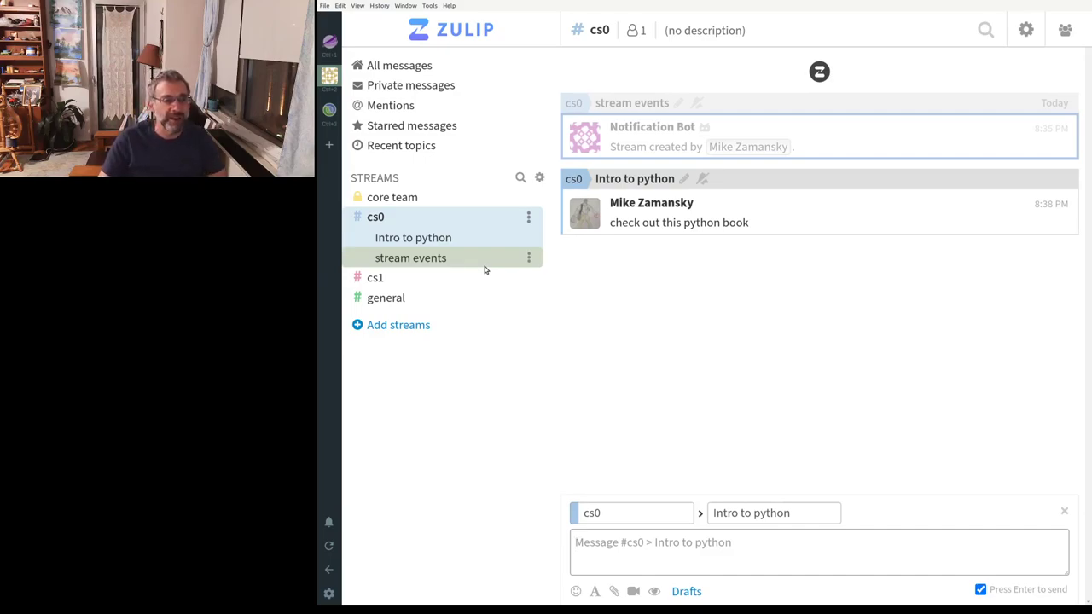
# Examine the cs0 stream's settings, including its notification options, and leave them unchanged.
pyautogui.click(528, 219)
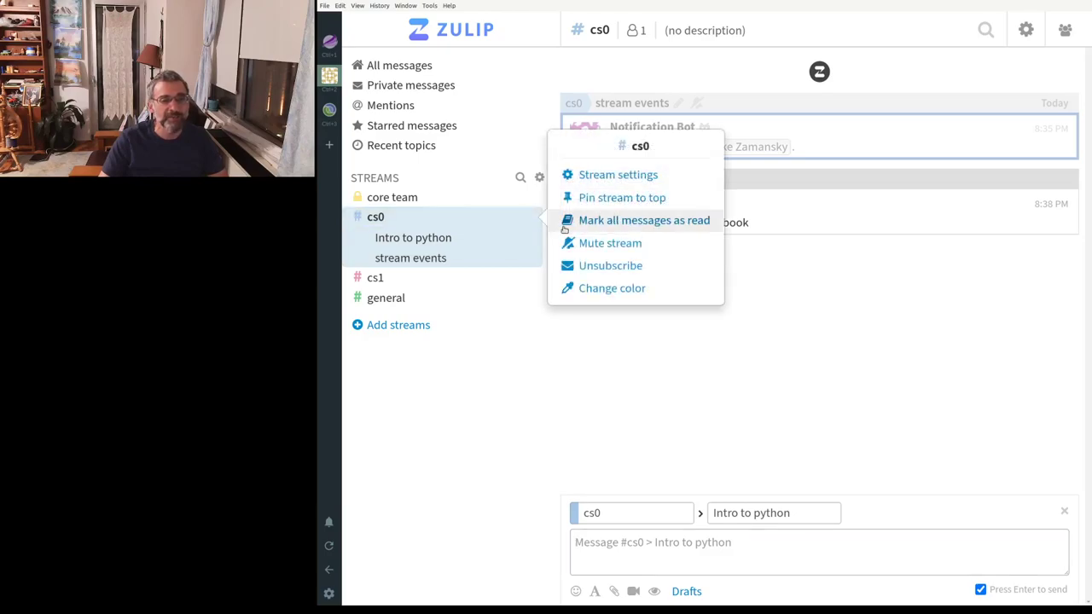
pyautogui.click(601, 175)
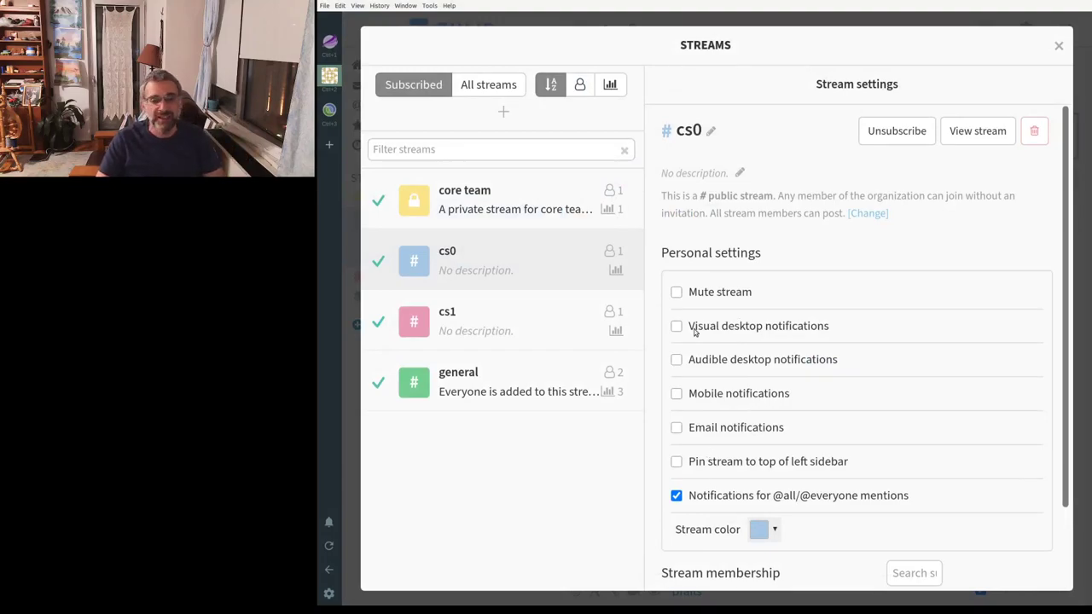
pyautogui.click(1058, 47)
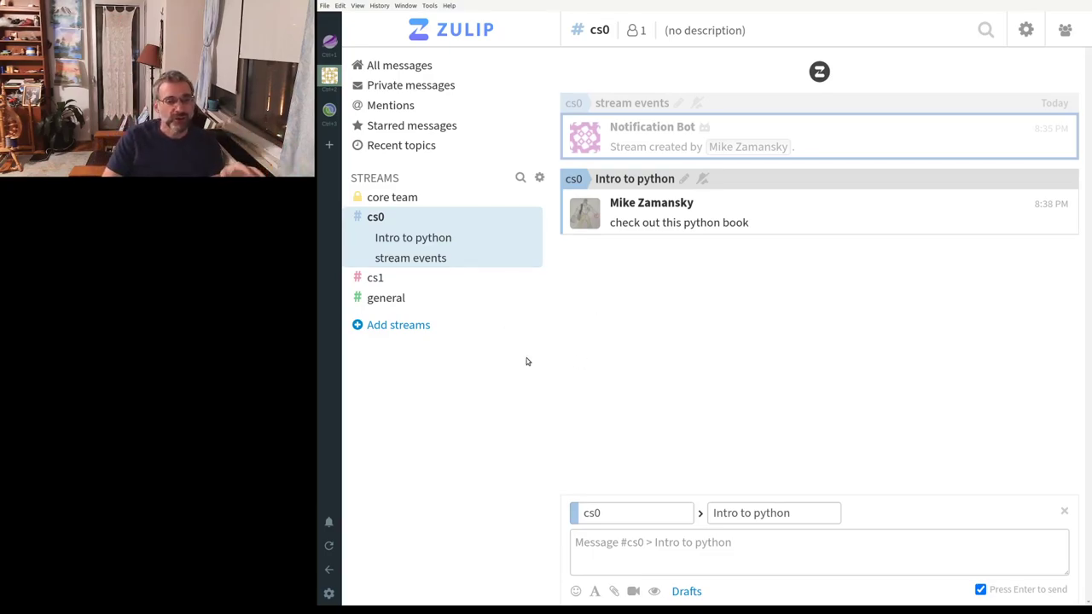
# View the general stream, its Simpson's quotes and swimming turtles topics individually, and the combined feed of all messages.
pyautogui.click(390, 300)
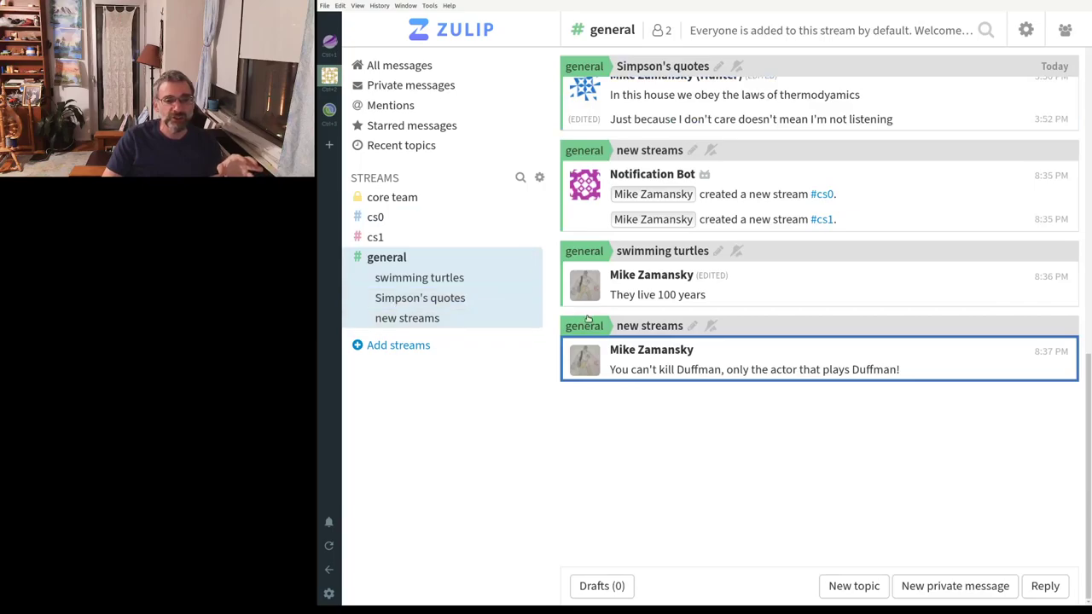
pyautogui.click(402, 298)
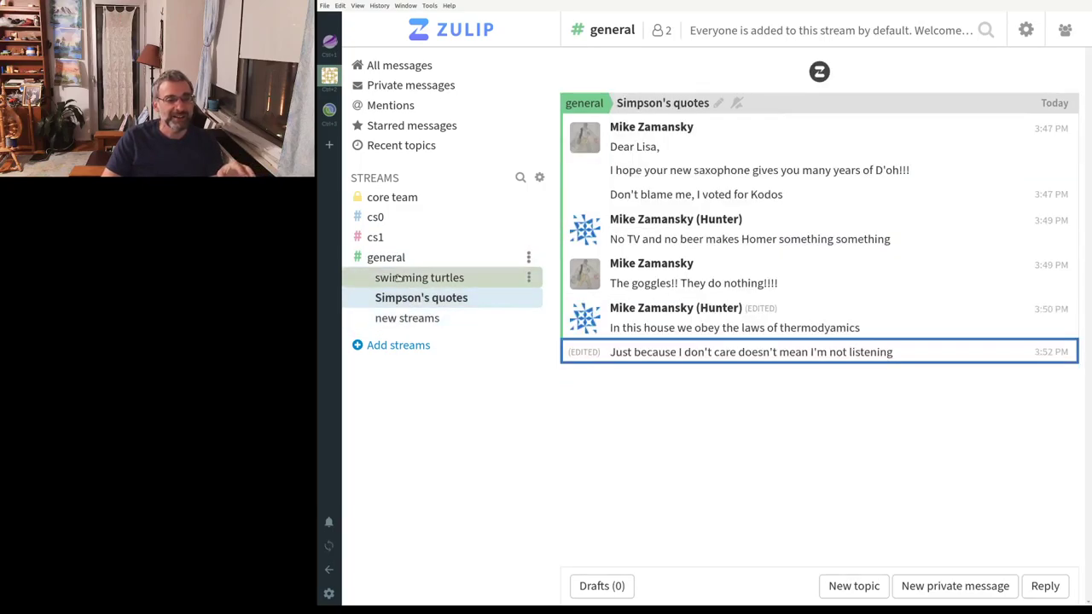
pyautogui.click(401, 279)
pyautogui.click(387, 258)
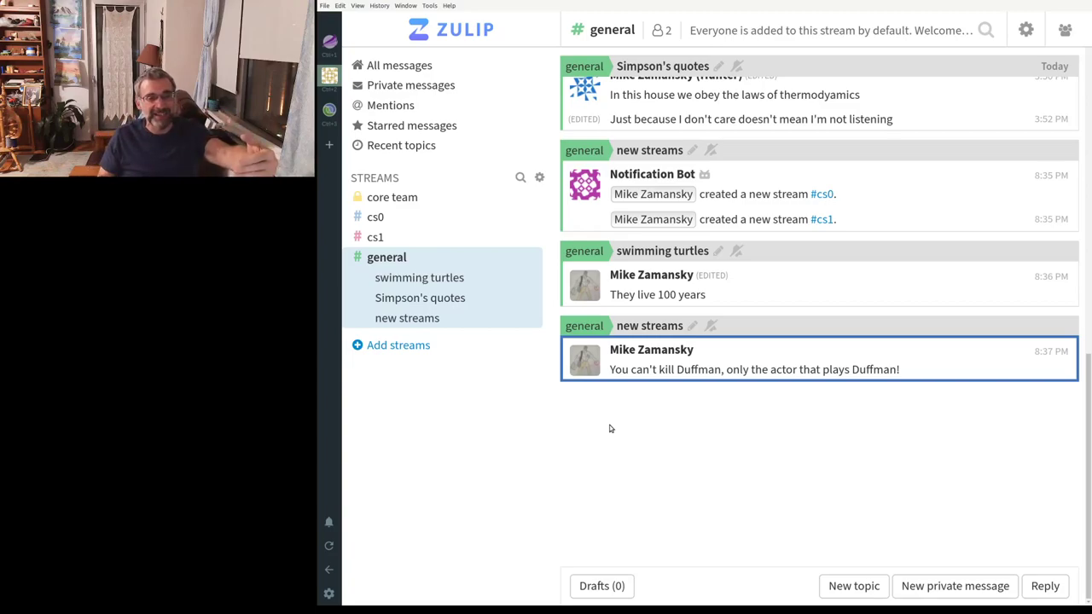
pyautogui.click(433, 66)
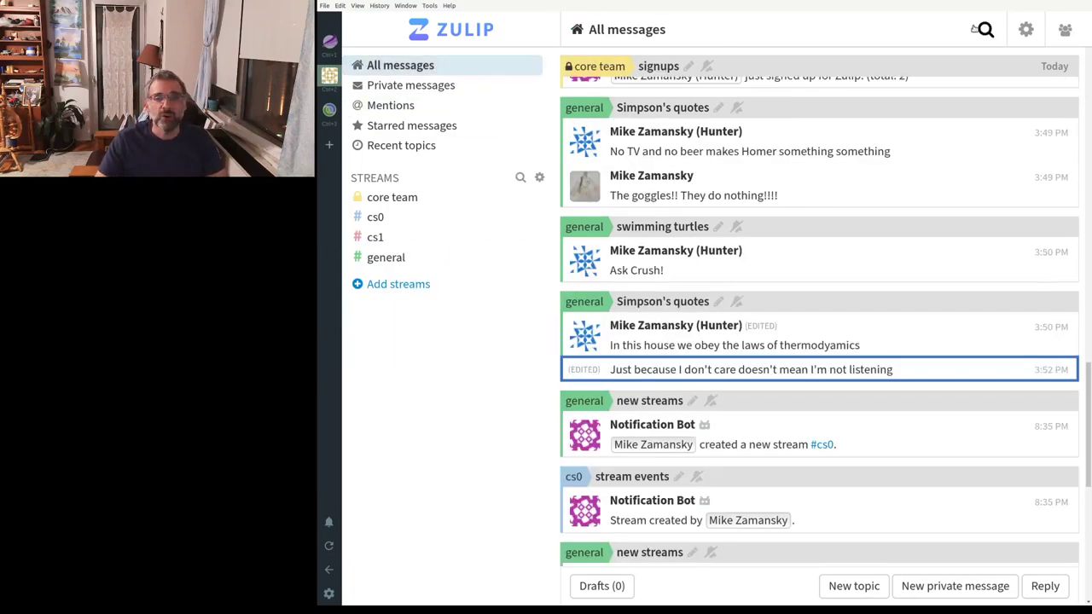
# Filter the messages by @-mentions through the search, and replace that filter with the query in:general.
pyautogui.click(983, 29)
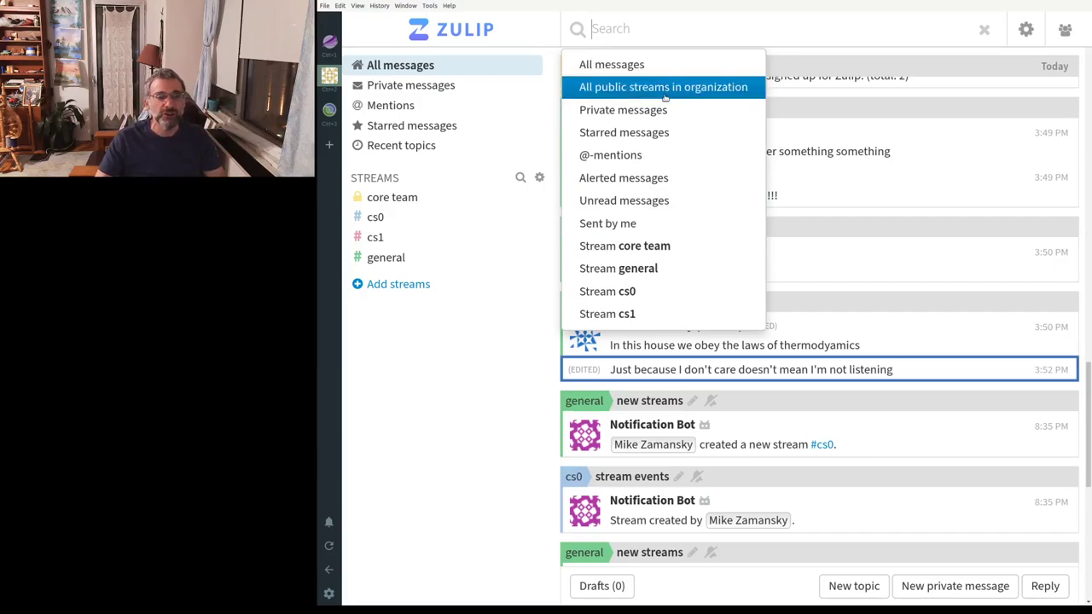
pyautogui.click(634, 156)
pyautogui.click(981, 29)
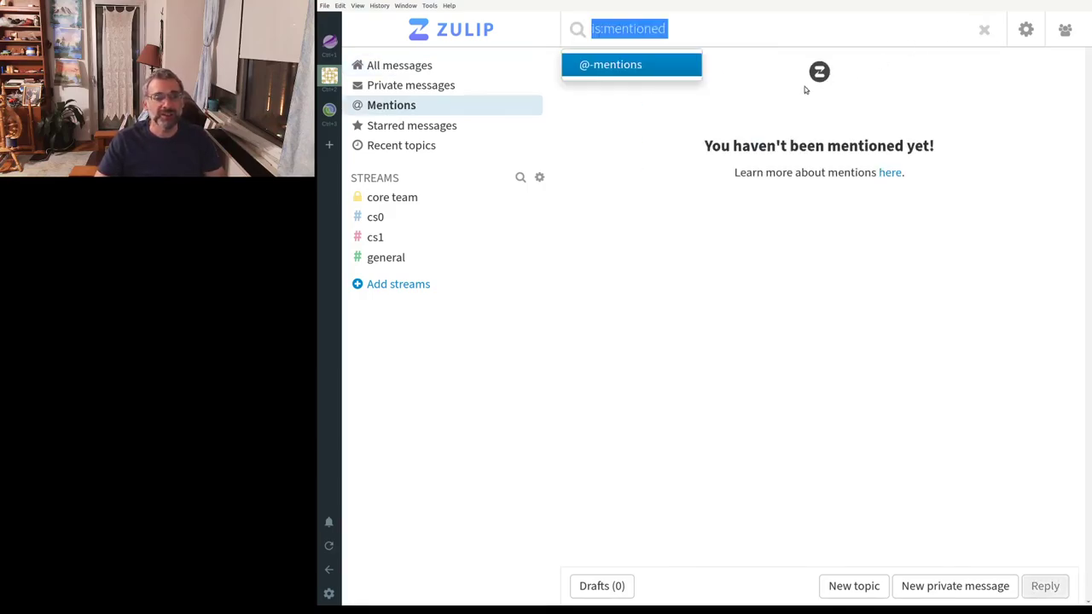
pyautogui.press('BackSpace')
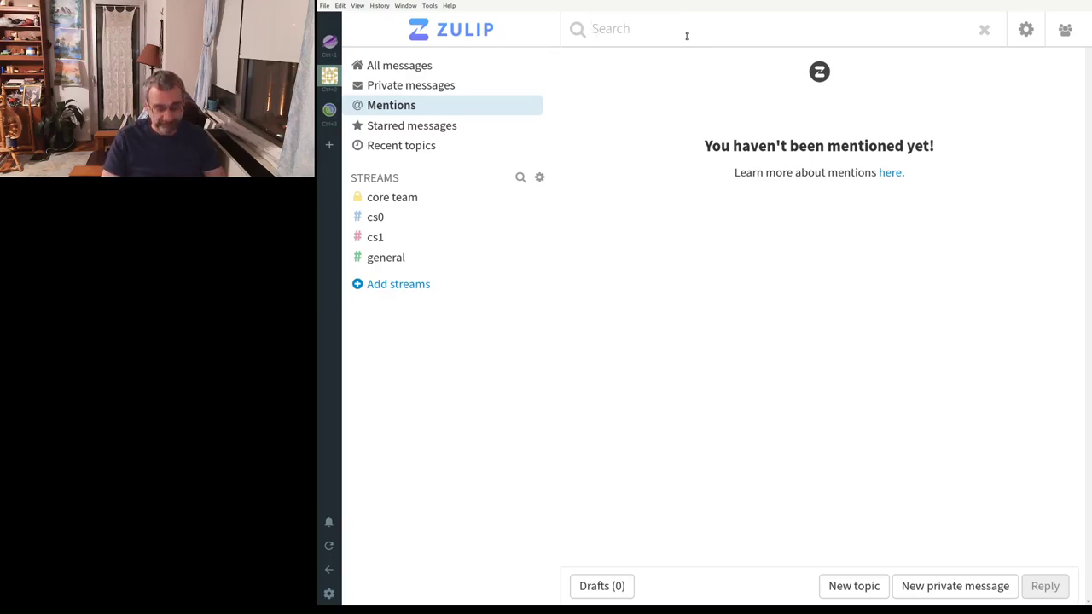
pyautogui.write('in:general')
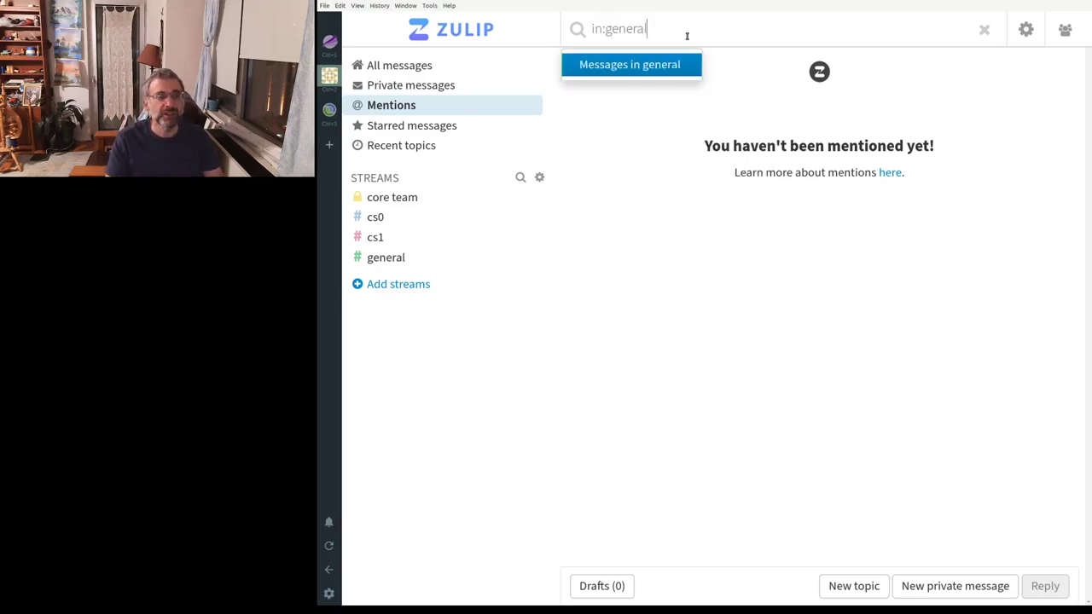
pyautogui.press('Return')
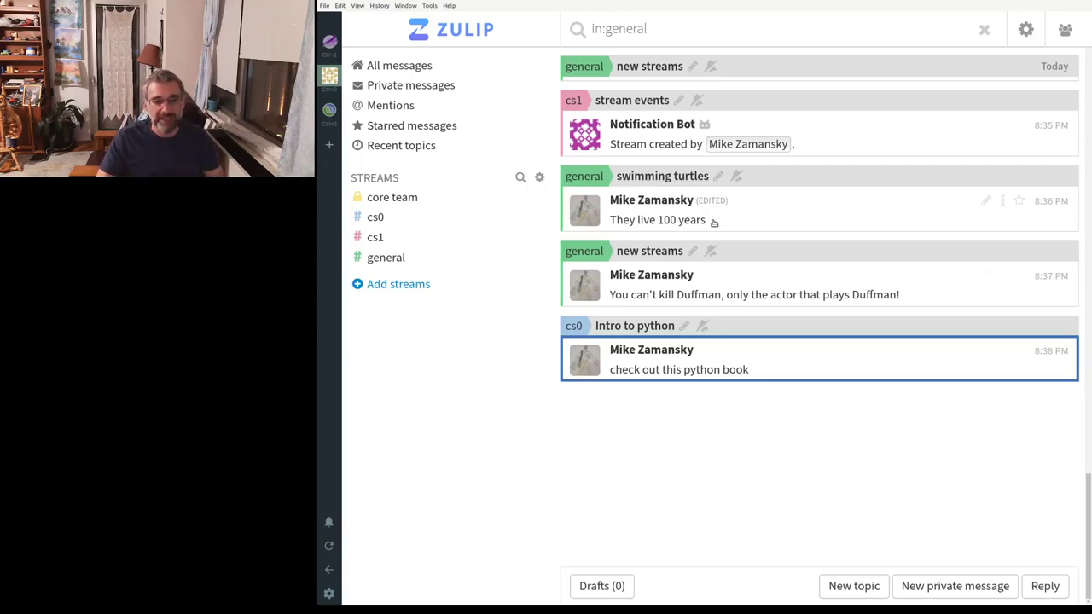
# Examine the search operators reference in the message formatting help, and return to the general stream.
pyautogui.click(784, 363)
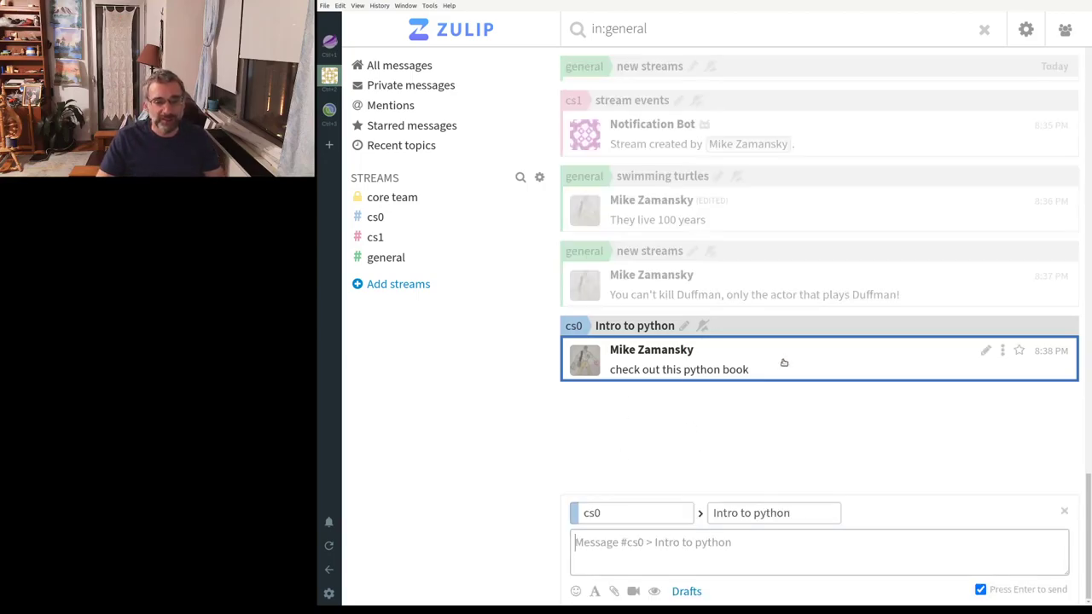
pyautogui.click(596, 592)
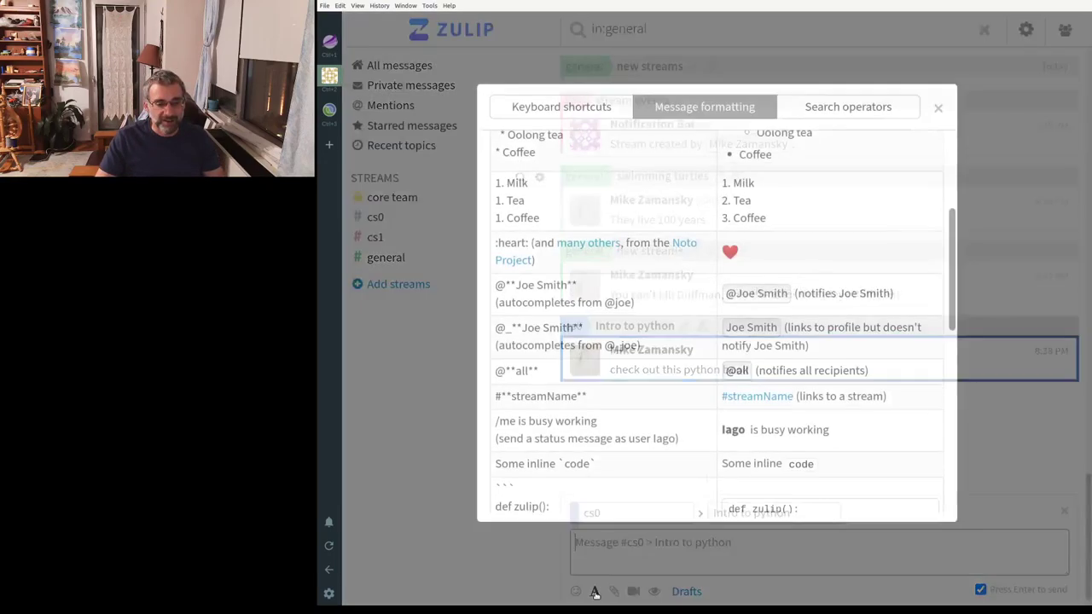
pyautogui.click(878, 99)
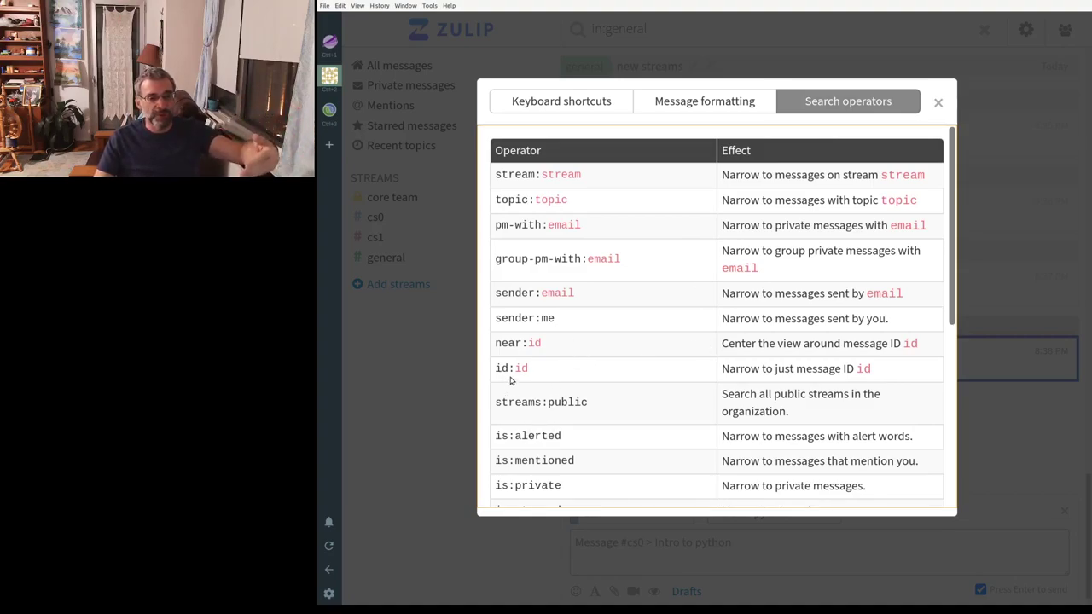
pyautogui.scroll(-3, 692, 315)
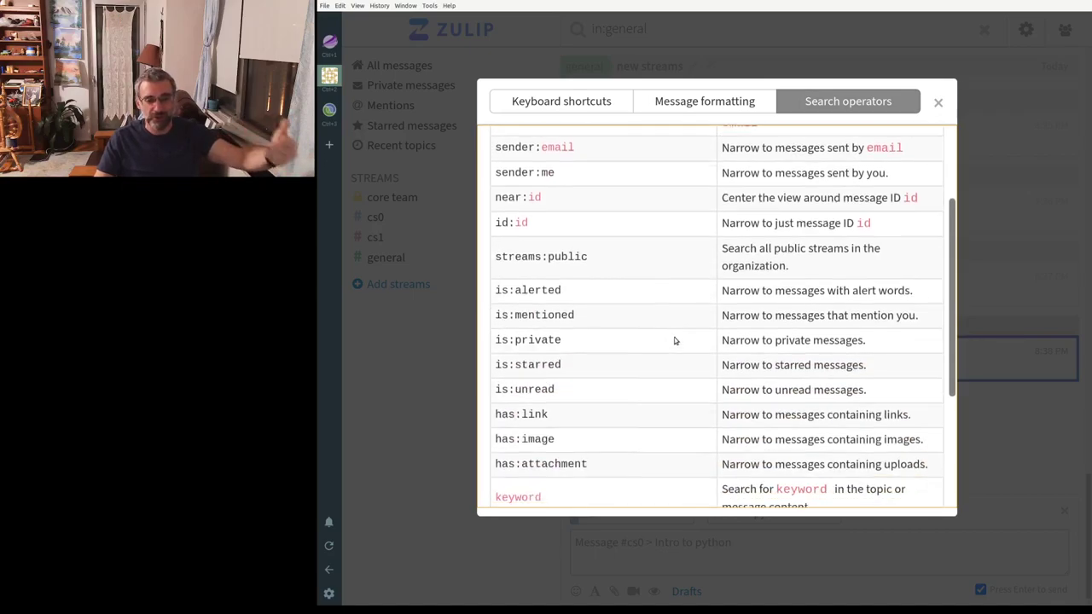
pyautogui.press('Escape')
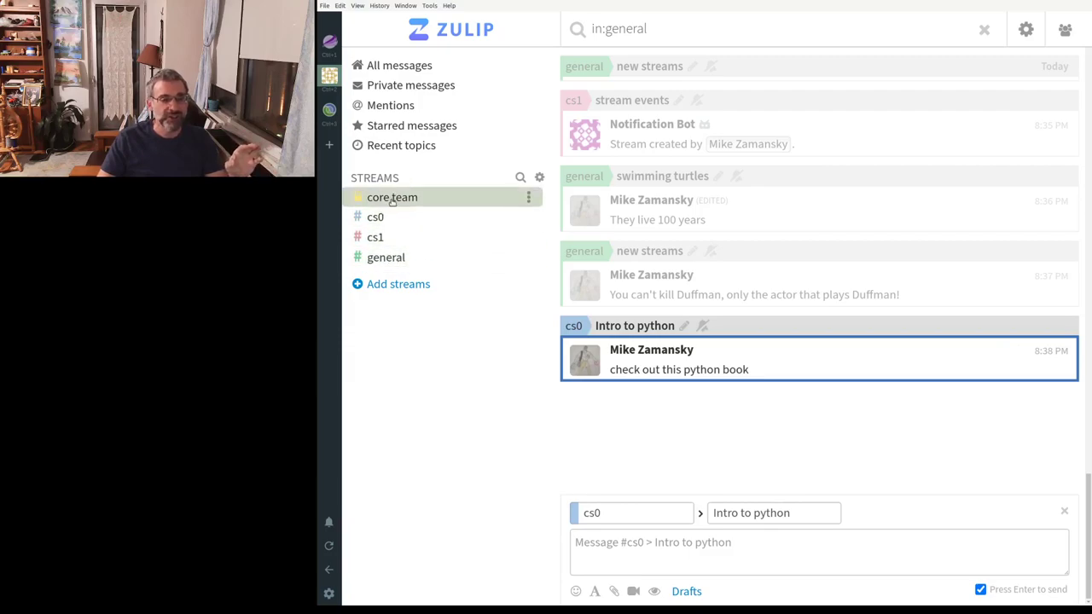
pyautogui.click(383, 257)
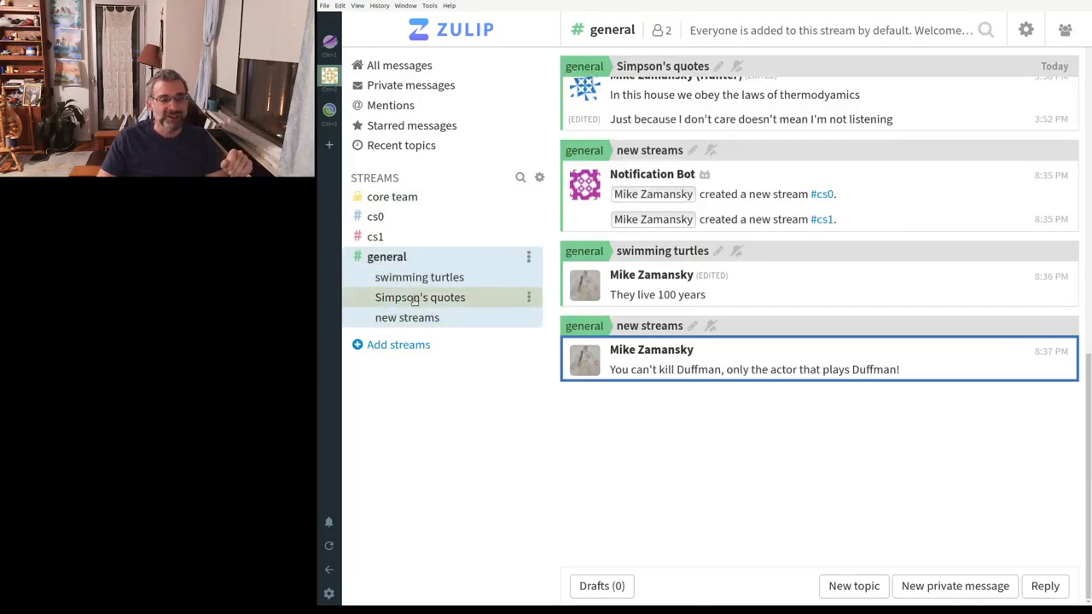